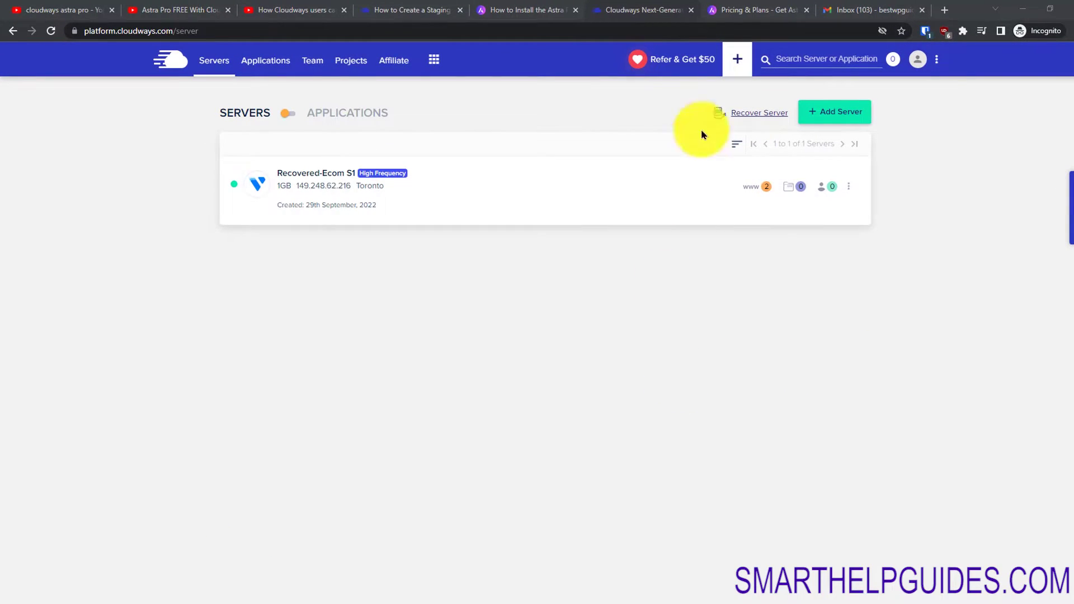
Switch to the Astra pricing page showing Astra Pro at $47 and two bundles
click(749, 11)
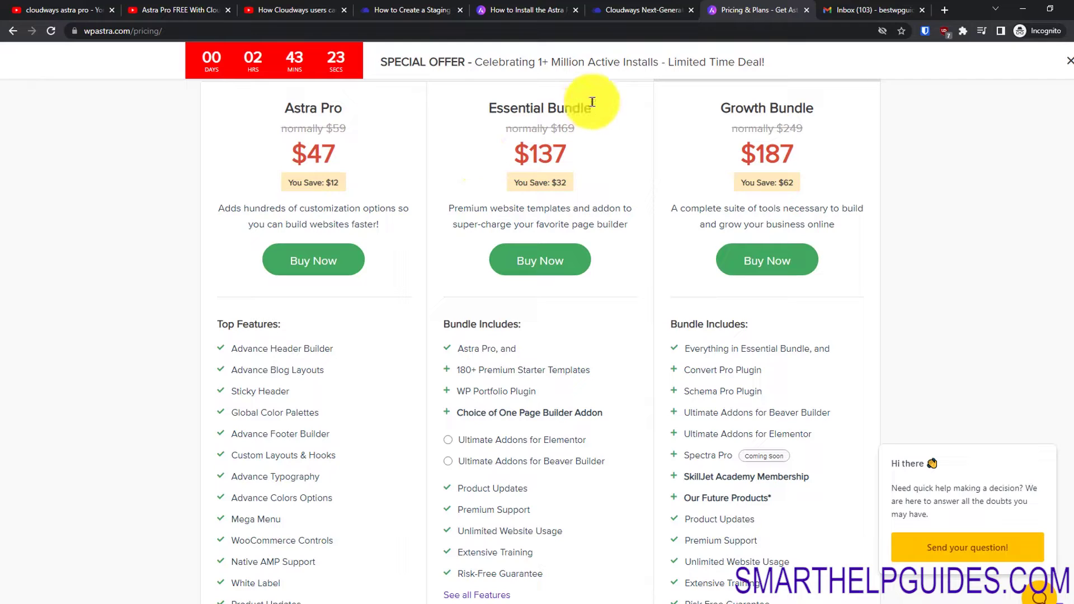
Return to the Cloudways servers list with the 1GB Toronto server
click(626, 9)
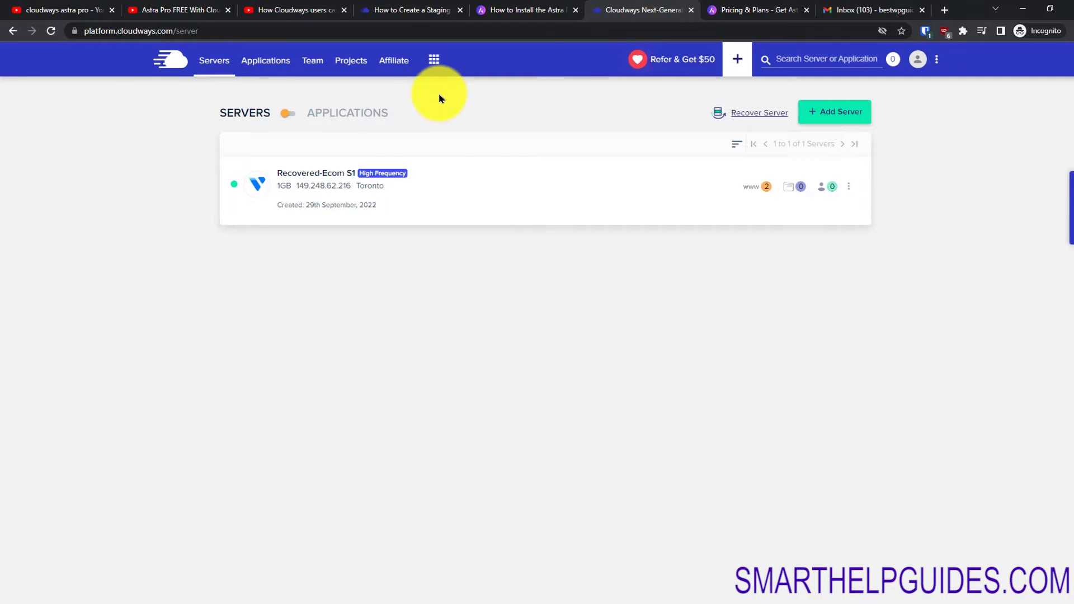
Subscribe to the Astra Pro add-on from the Cloudways Add-ons page
click(434, 60)
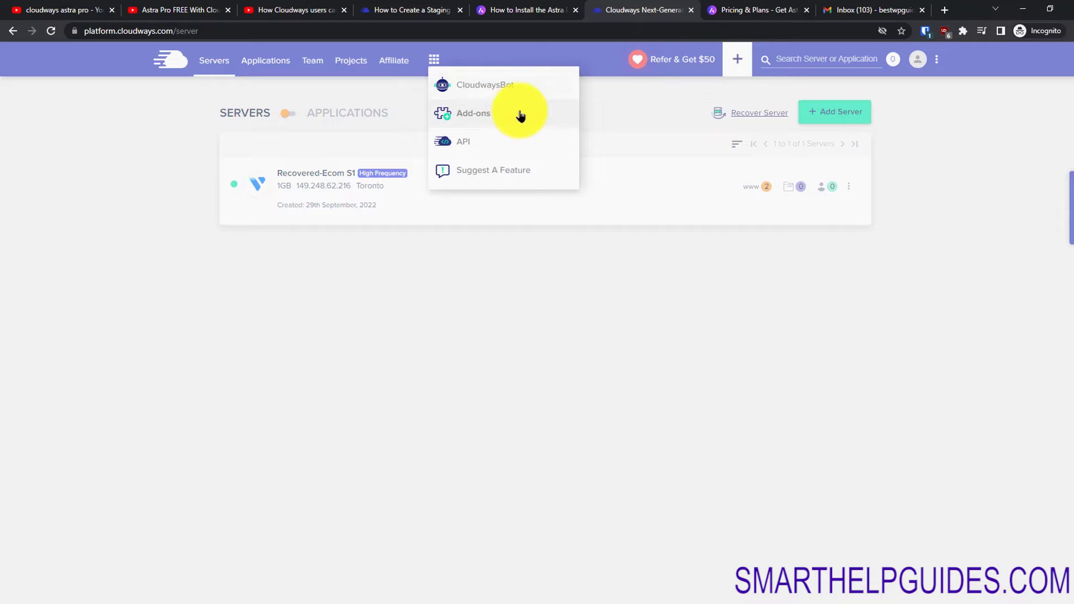
click(482, 117)
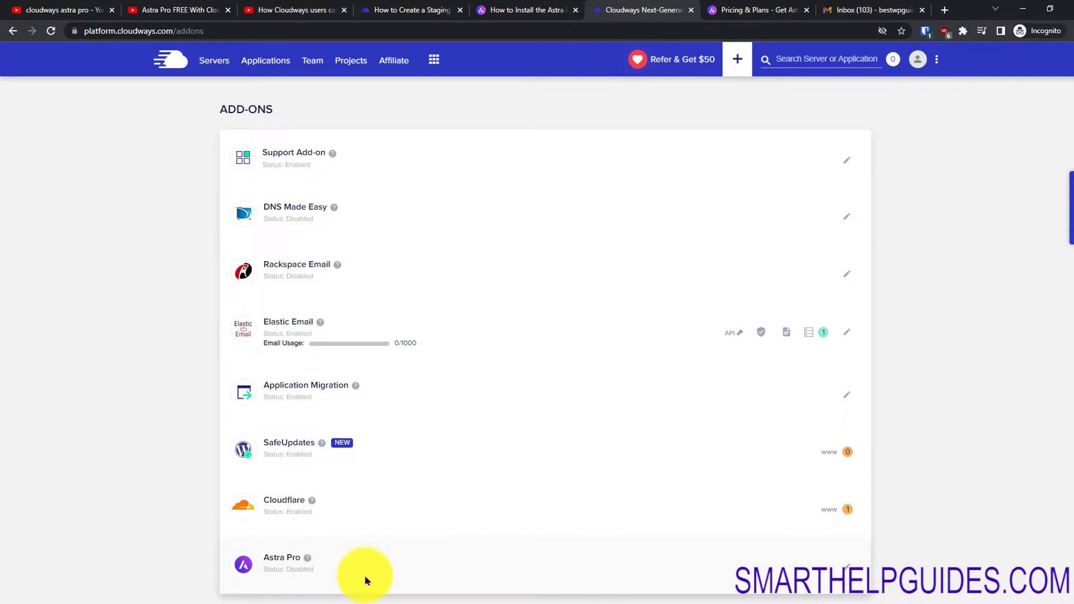
click(847, 566)
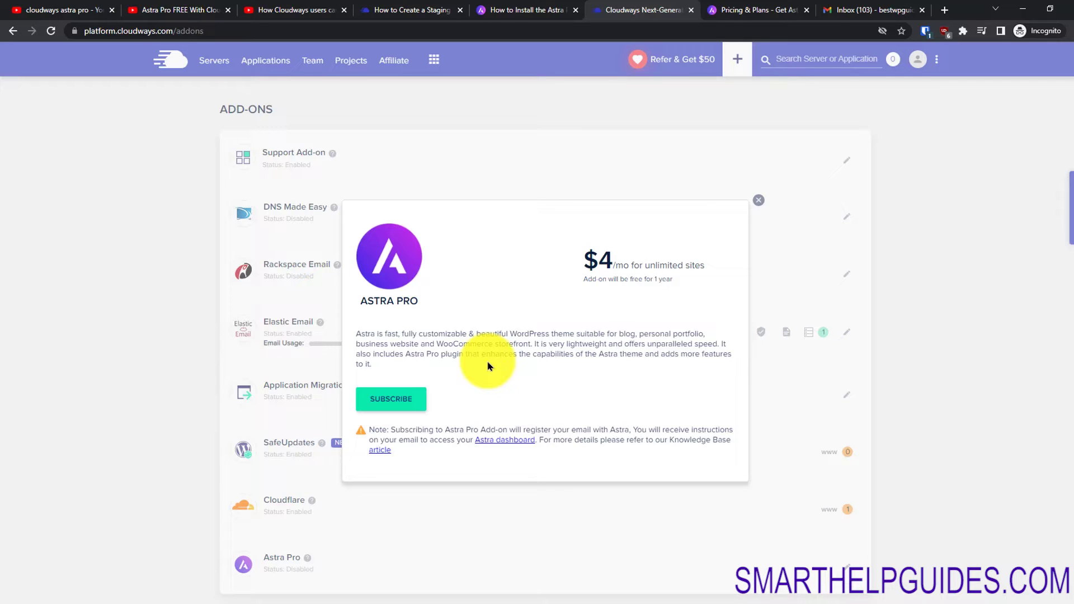
click(382, 403)
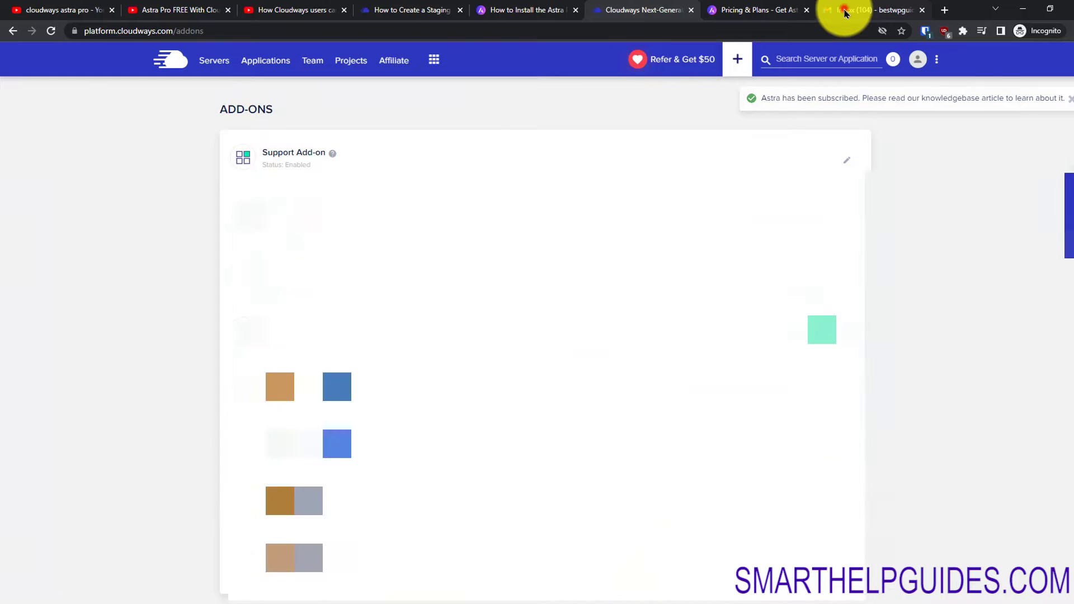
Open the 'Get started with Astra Pro' email in Gmail and follow its Astra Dashboard link
click(846, 12)
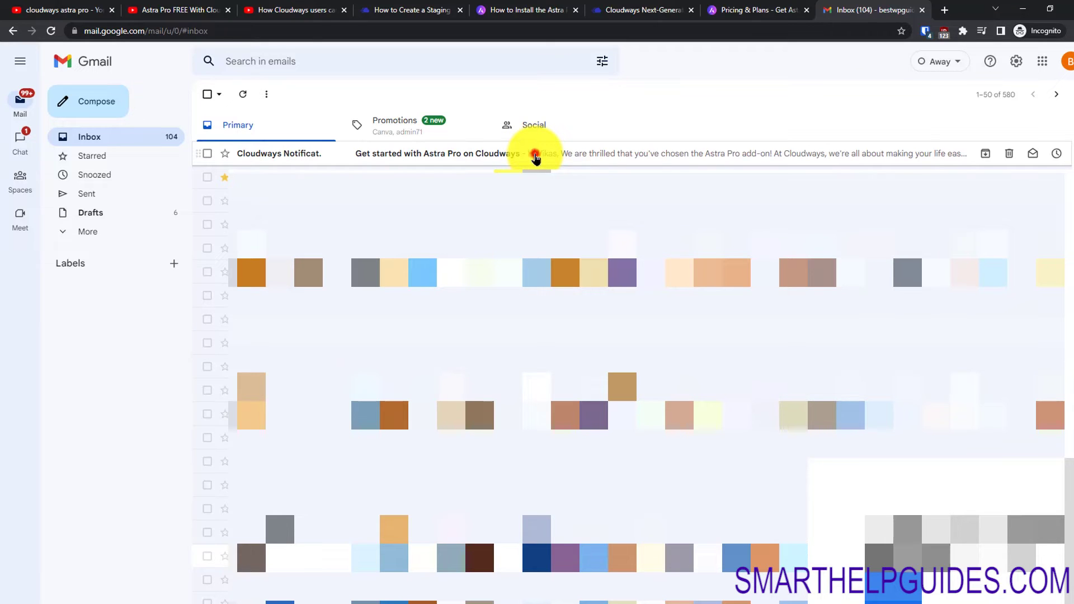
click(534, 156)
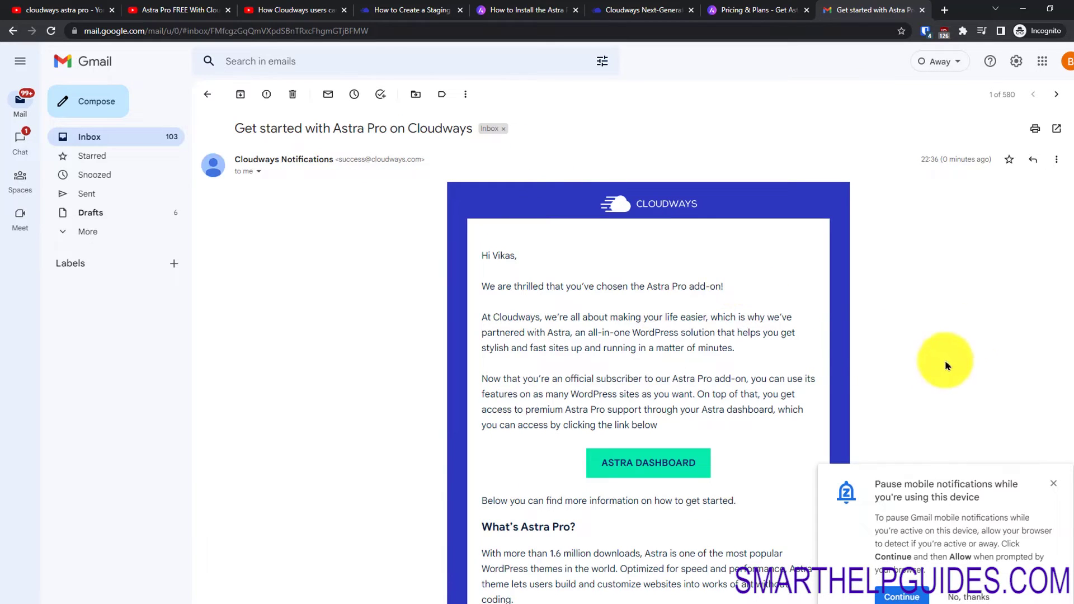
scroll(1069, 280, down, 3)
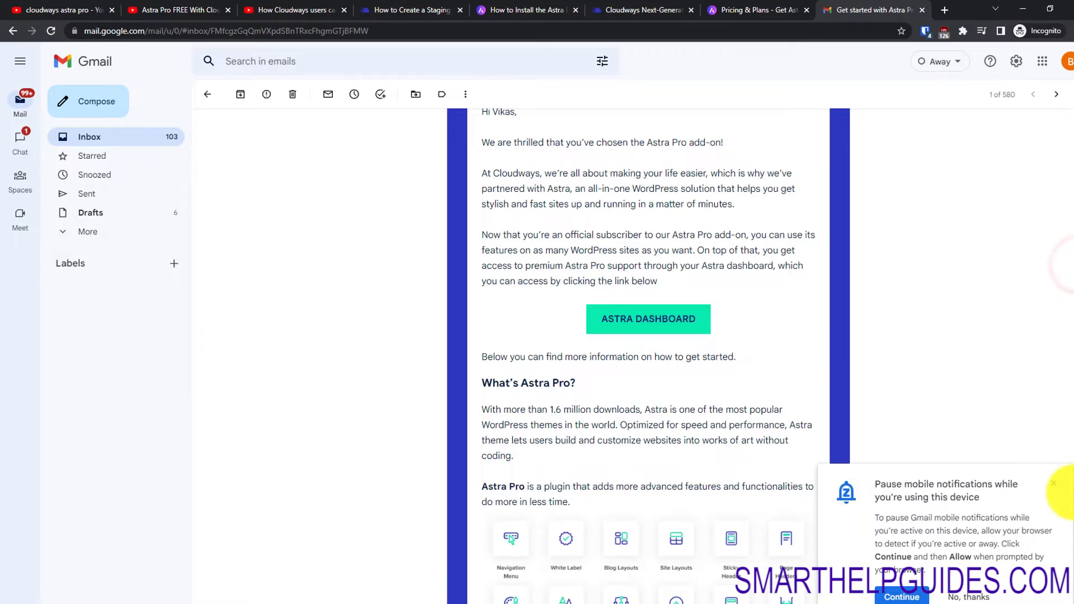
click(1053, 483)
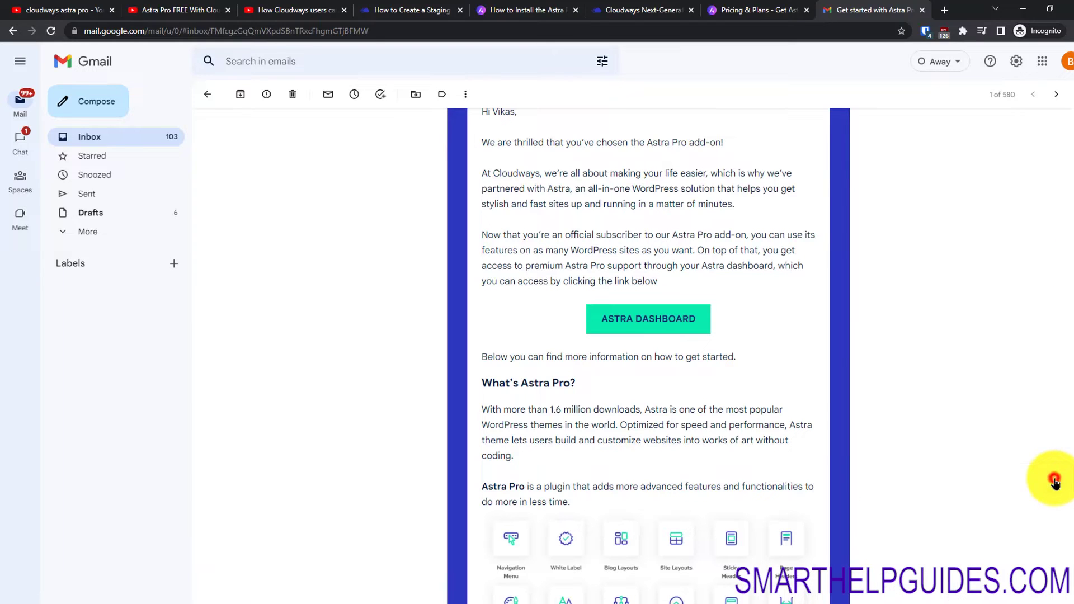
click(649, 317)
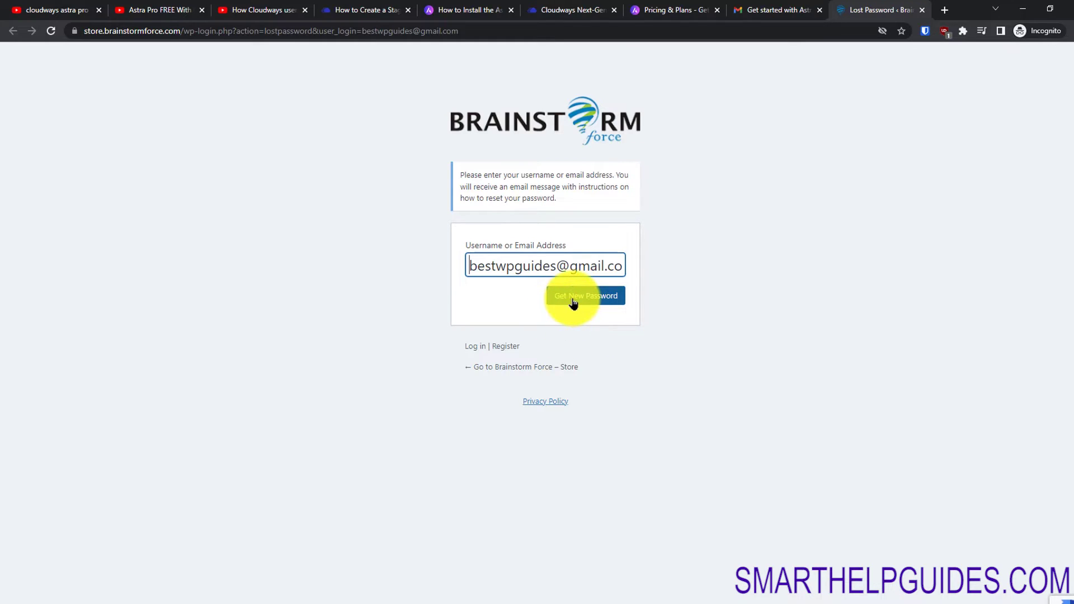
Reset the Brainstorm Force Store password through the emailed reset link, then log in
click(573, 303)
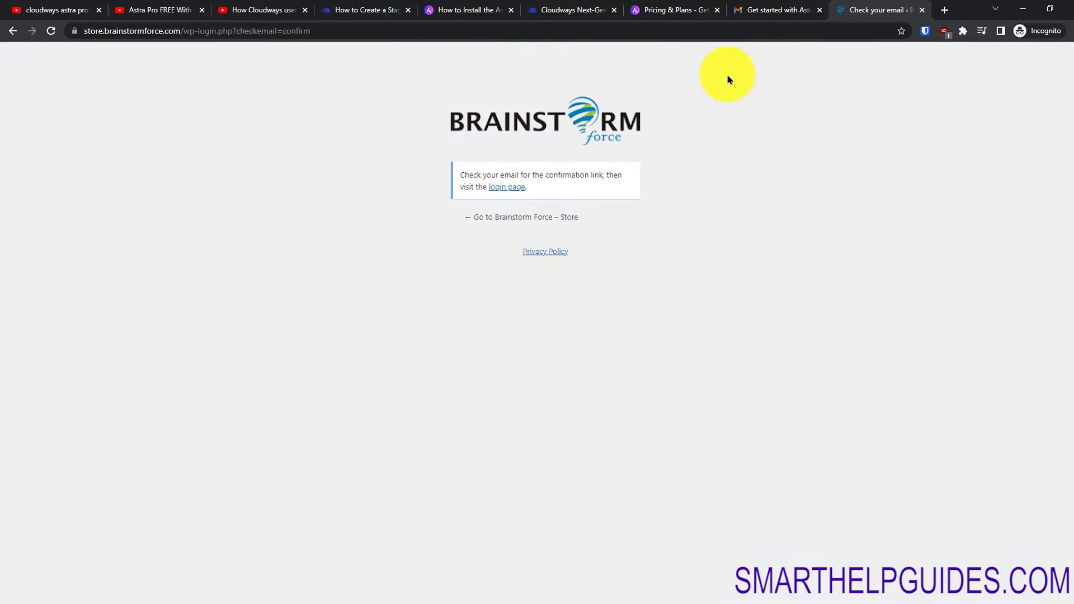
click(764, 20)
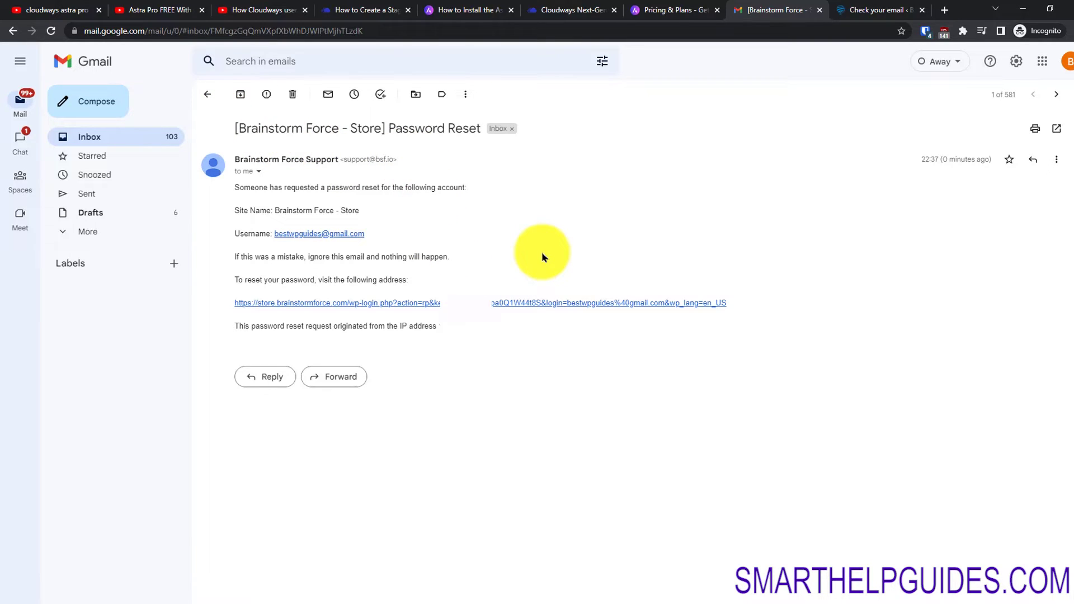
click(528, 305)
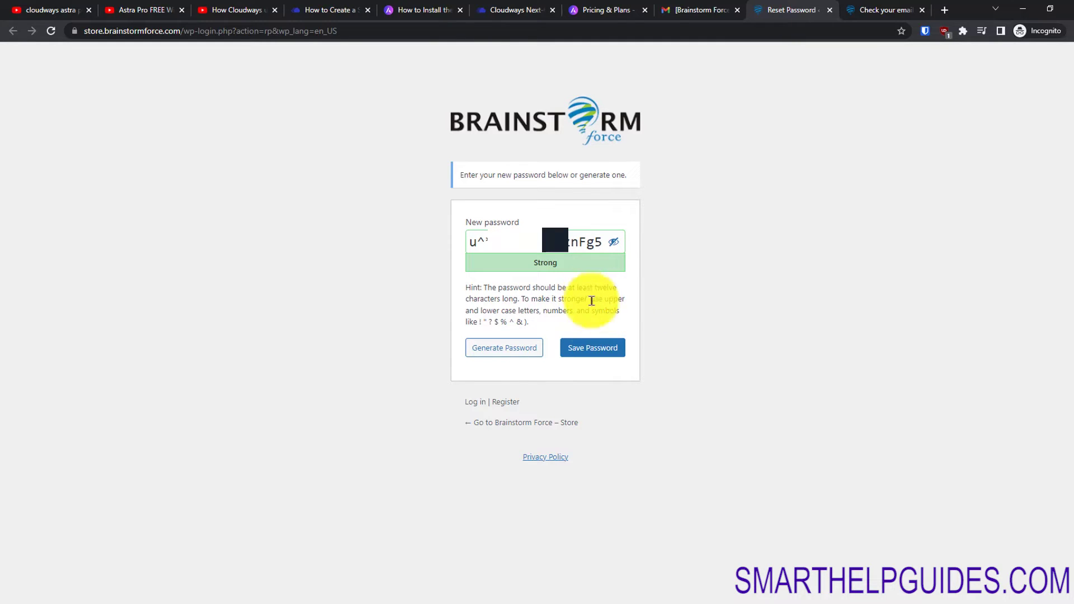
click(600, 344)
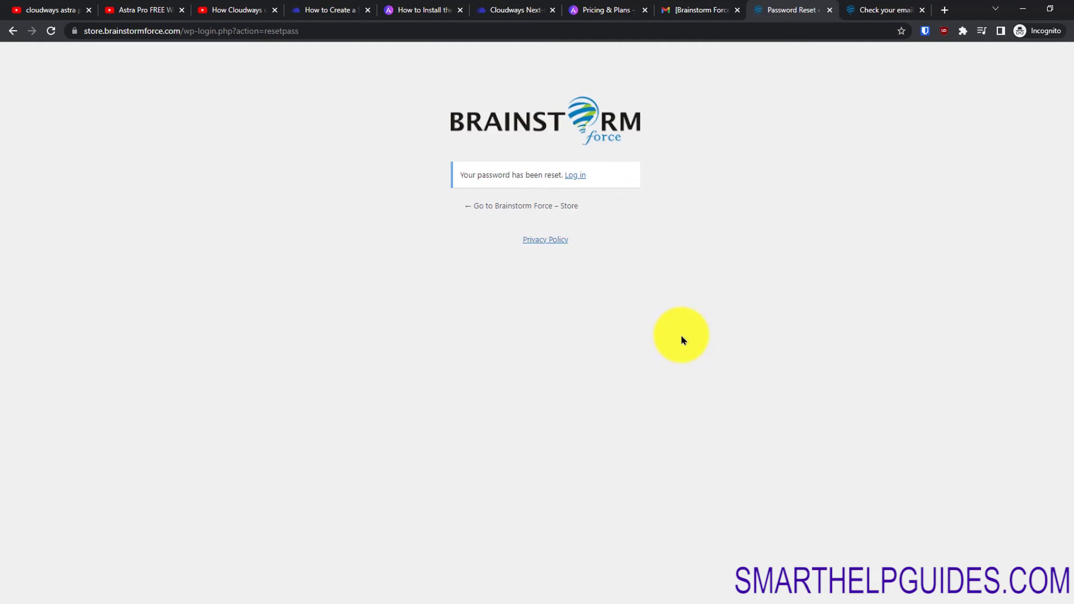
click(576, 177)
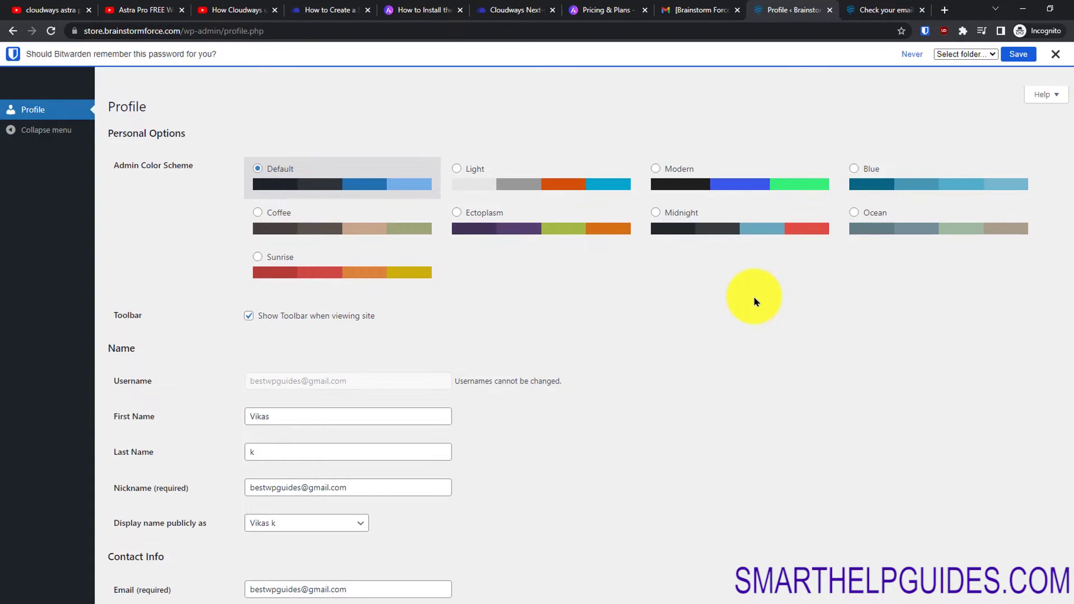
Dismiss the Bitwarden prompt and visit the Brainstorm Force Store homepage from the admin bar
click(1055, 54)
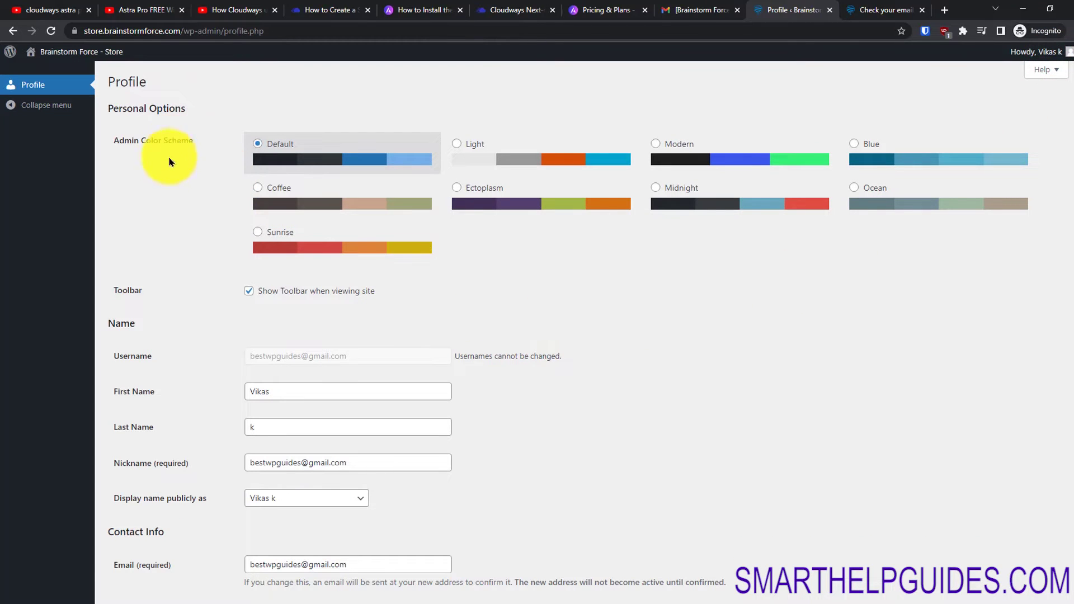
scroll(1066, 190, down, 4)
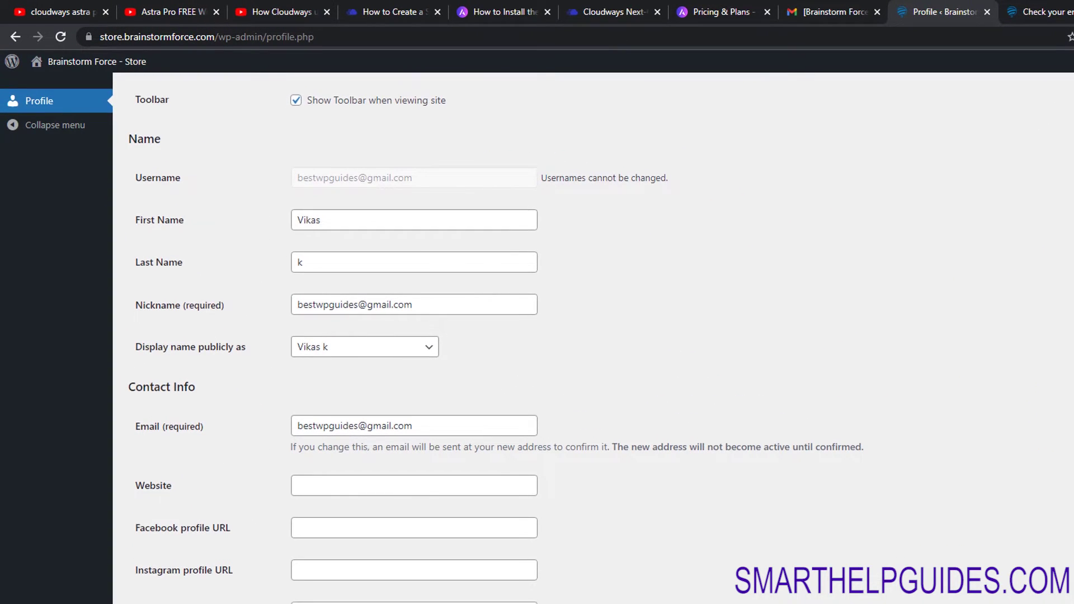
scroll(537, 336, down, 12)
scroll(601, 338, down, 7)
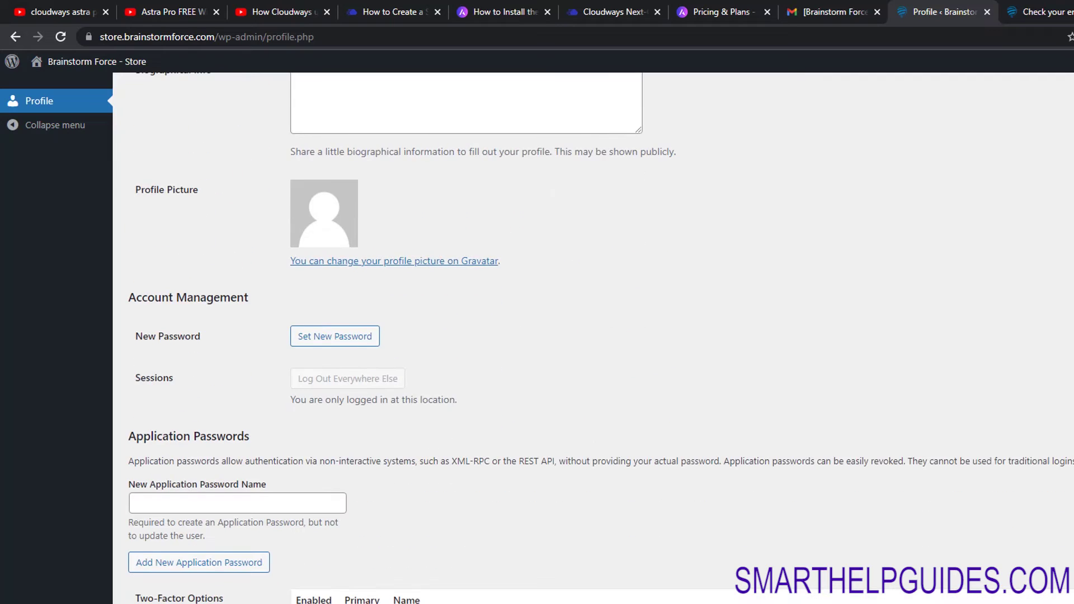
scroll(601, 338, up, 10)
scroll(372, 157, up, 15)
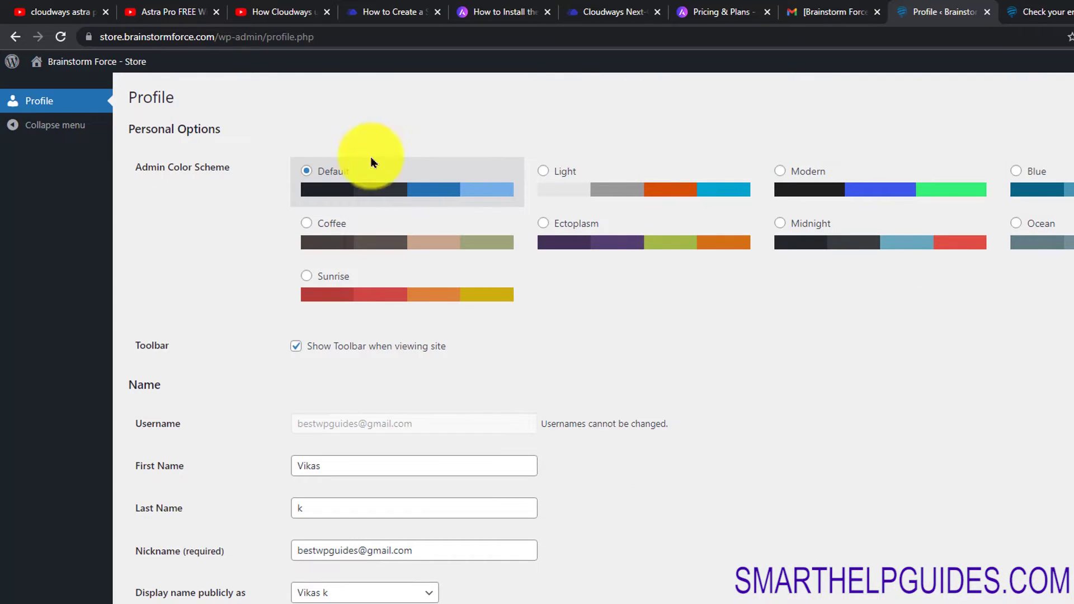
mouse_move(106, 62)
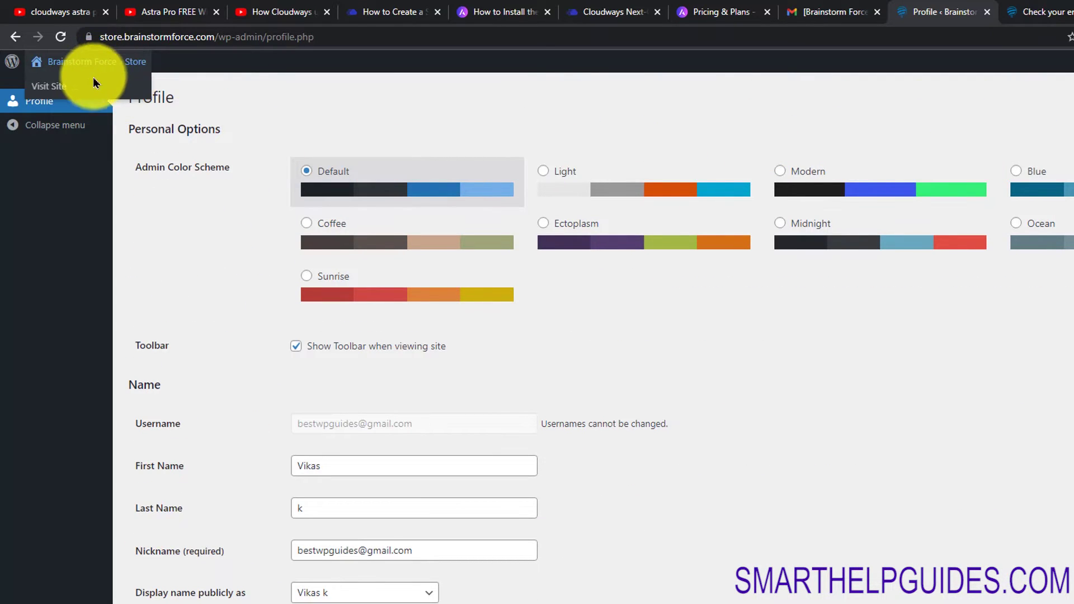
click(56, 86)
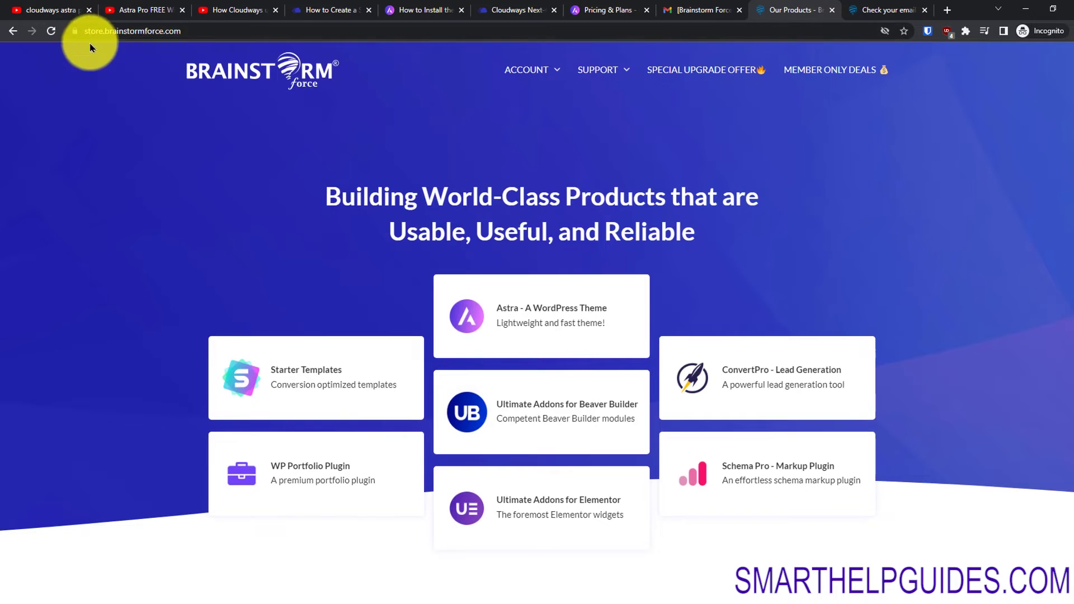
View the store's Downloads page, then return to Cloudways Add-ons with Astra Pro Enabled
mouse_move(536, 78)
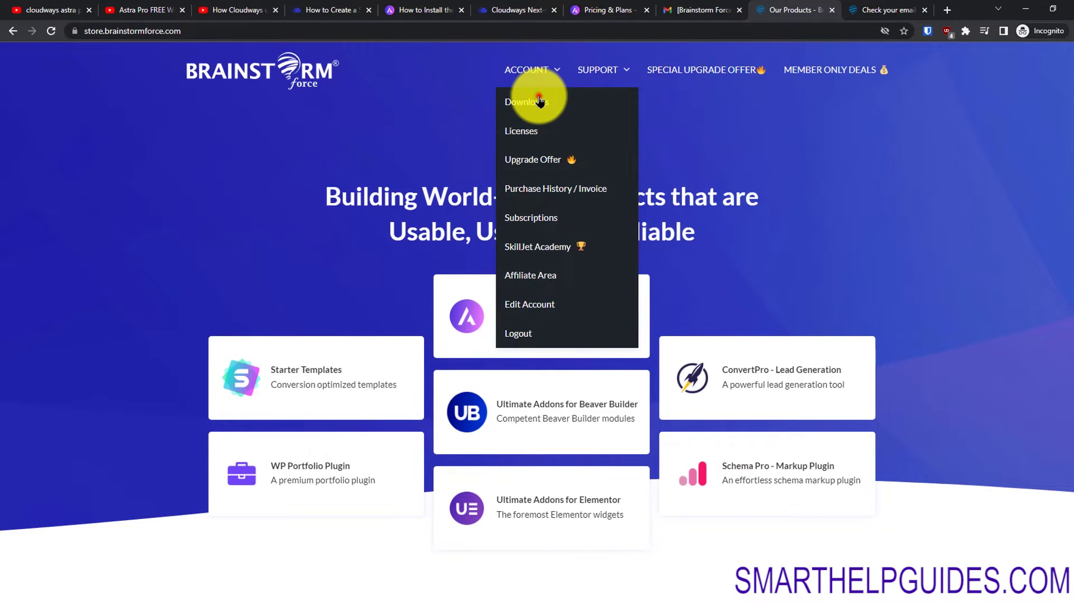
click(541, 98)
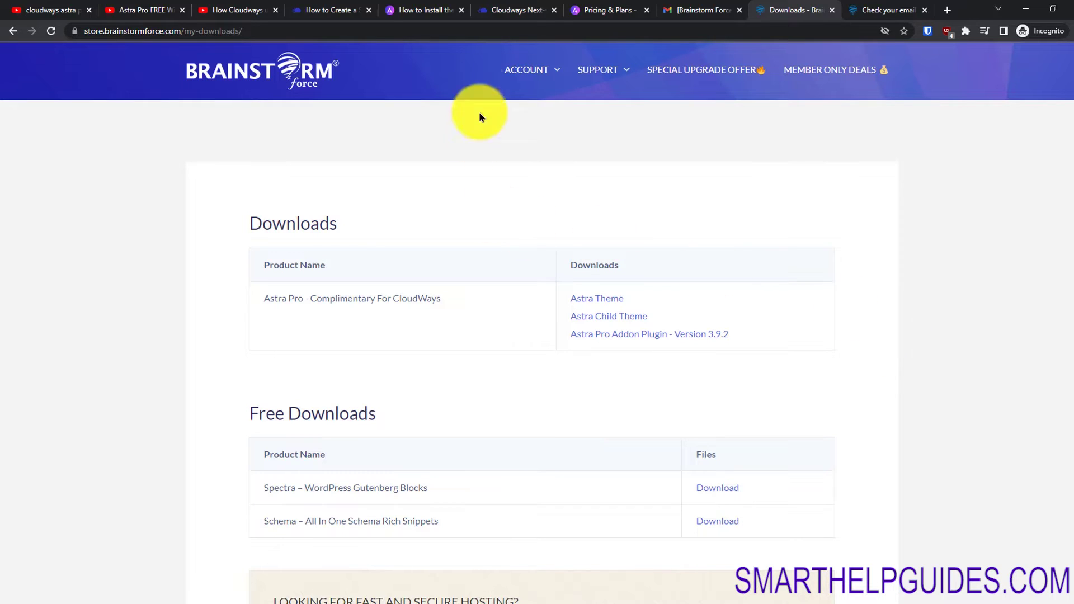
click(524, 11)
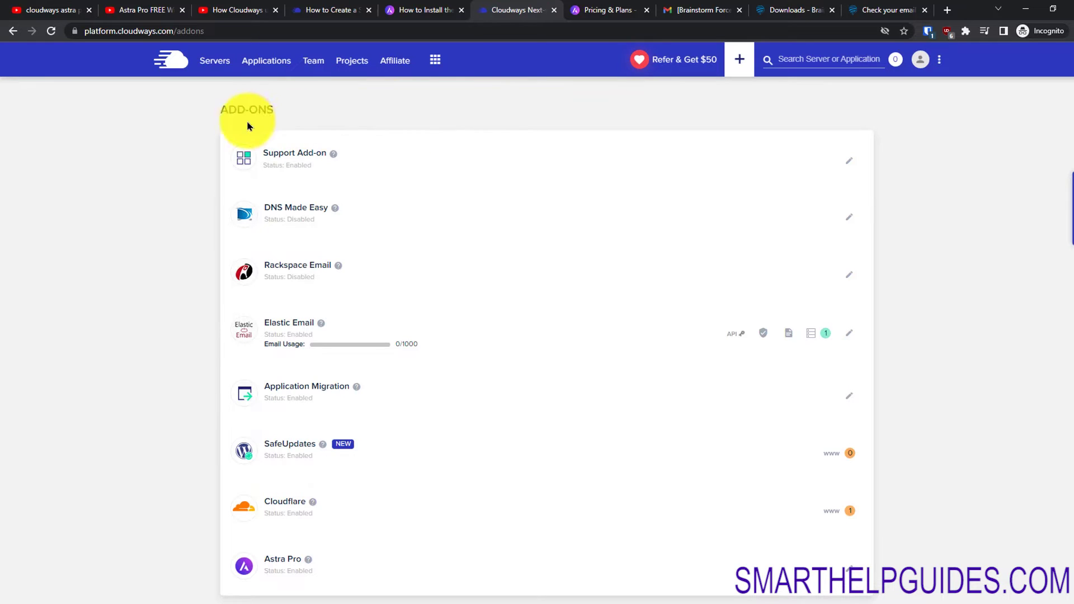
Add an Astra Pro application named 'Test astra' to Recovered-Ecom S1 under project First ecom site
click(211, 63)
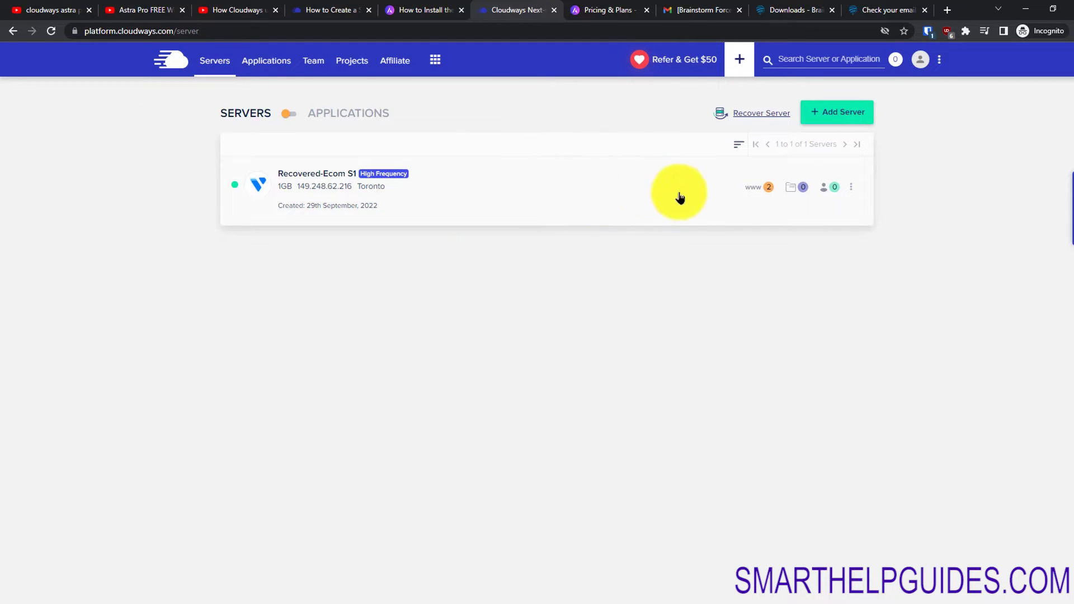
click(852, 188)
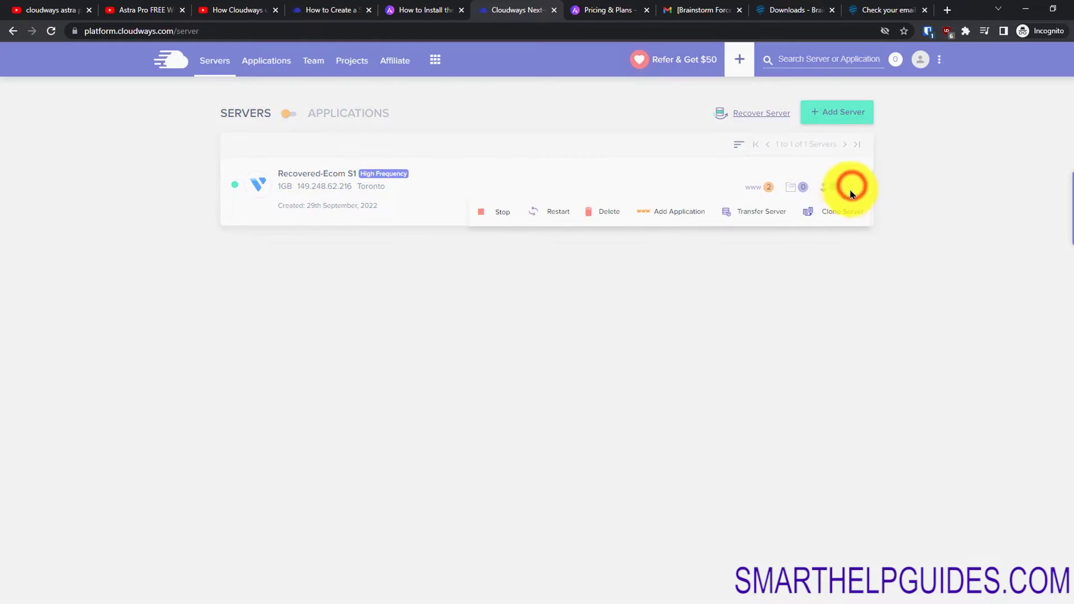
click(683, 213)
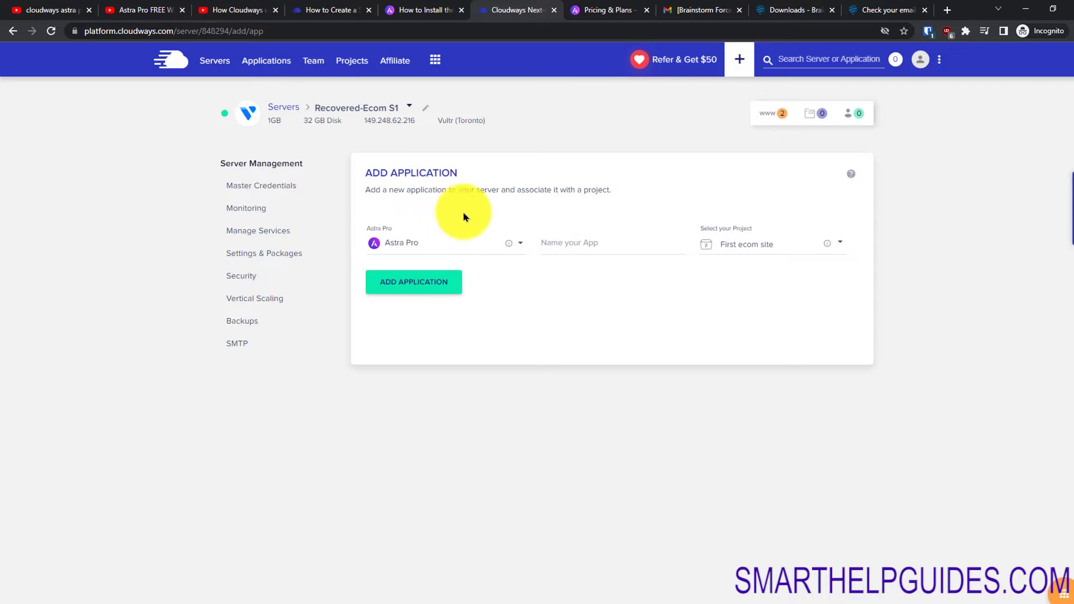
click(472, 245)
mouse_move(610, 291)
mouse_down()
mouse_move(597, 370)
mouse_move(594, 289)
mouse_up()
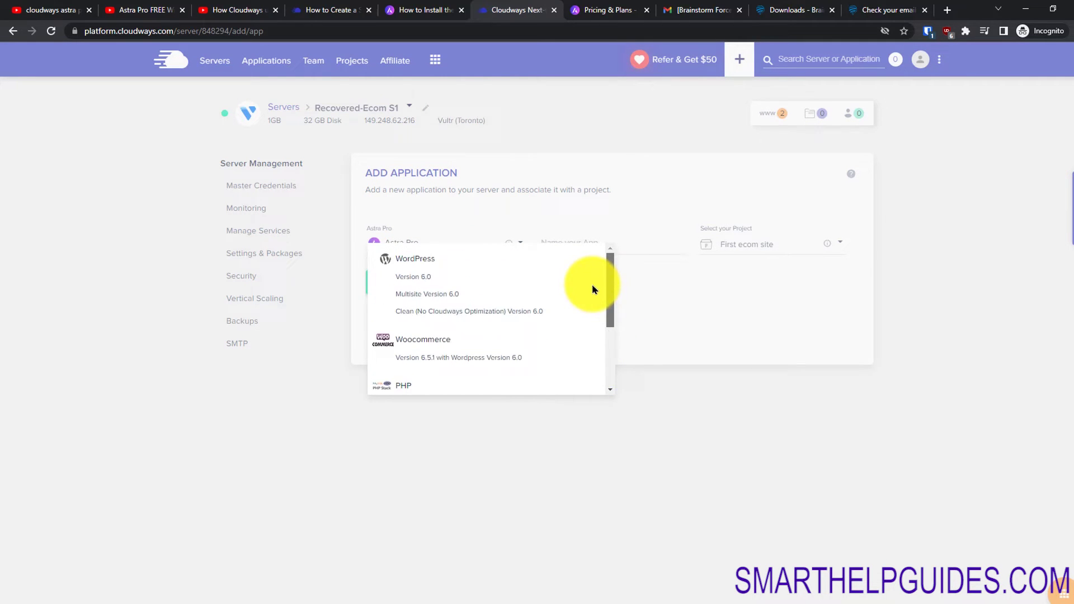
click(652, 321)
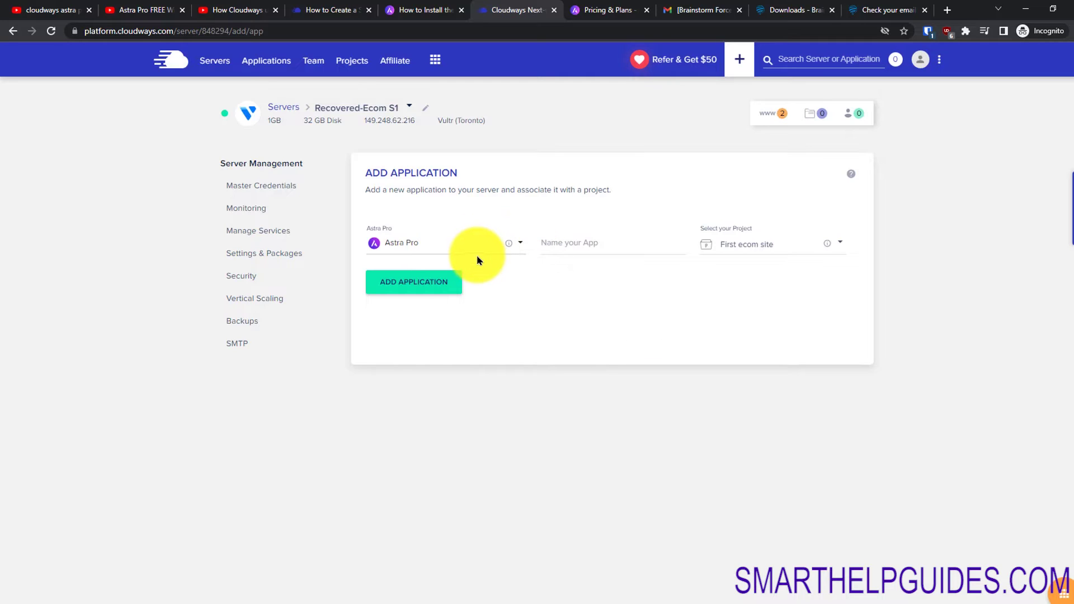
click(587, 240)
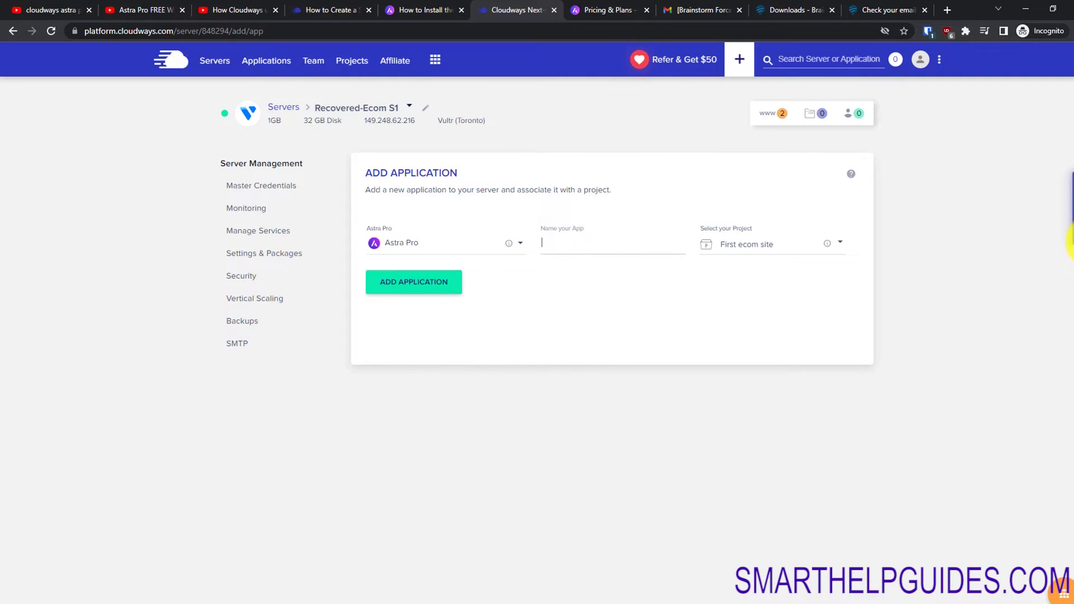
text(Test astra)
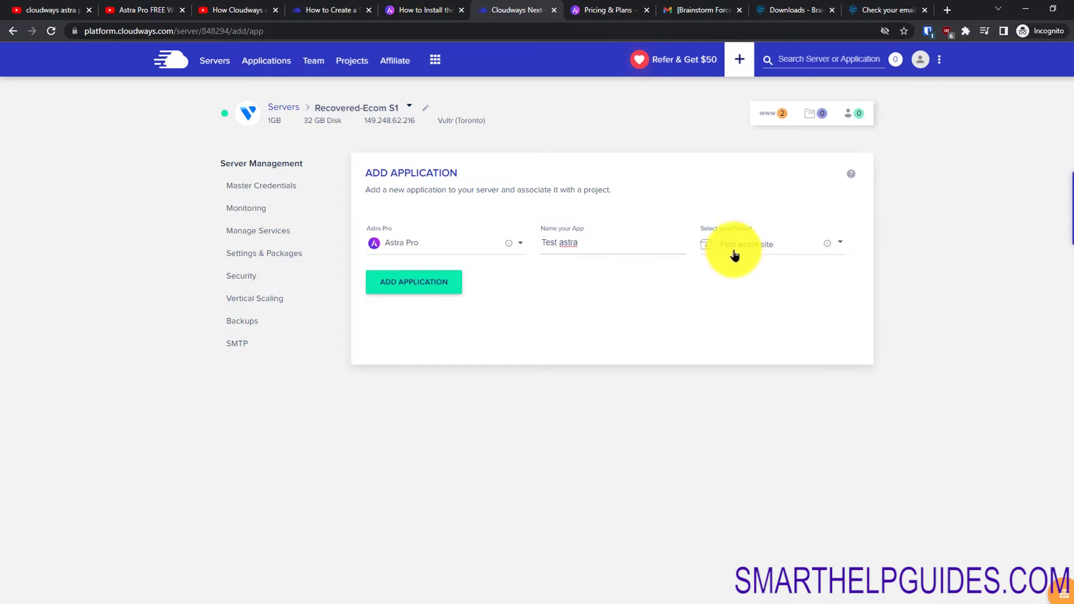
click(430, 288)
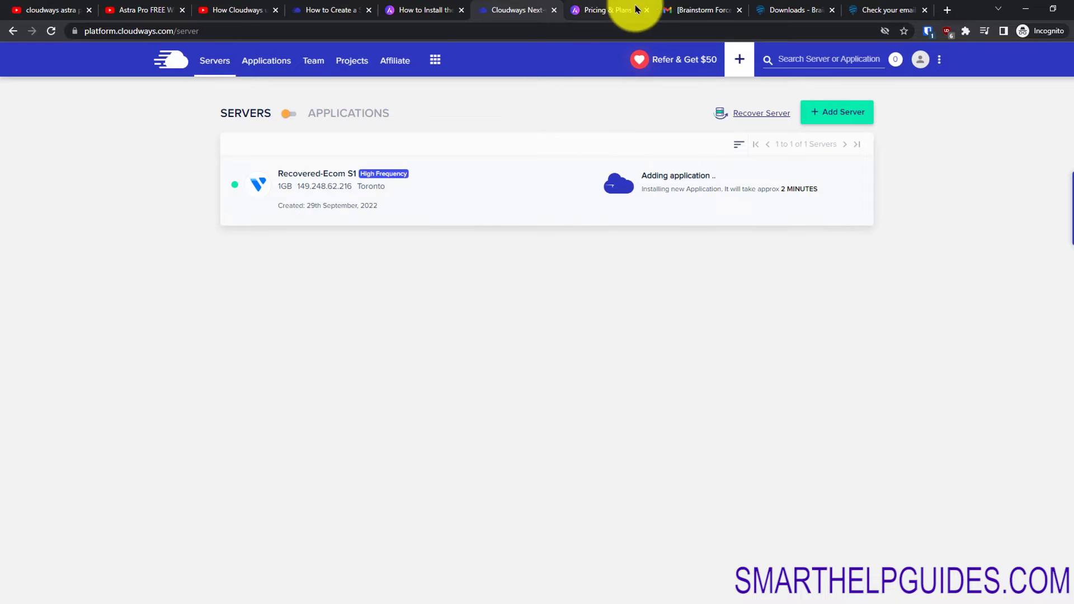
Check the Astra Pro license on Brainstorm Force (Inactive, expires November 3, 2022), then return to Cloudways
click(766, 10)
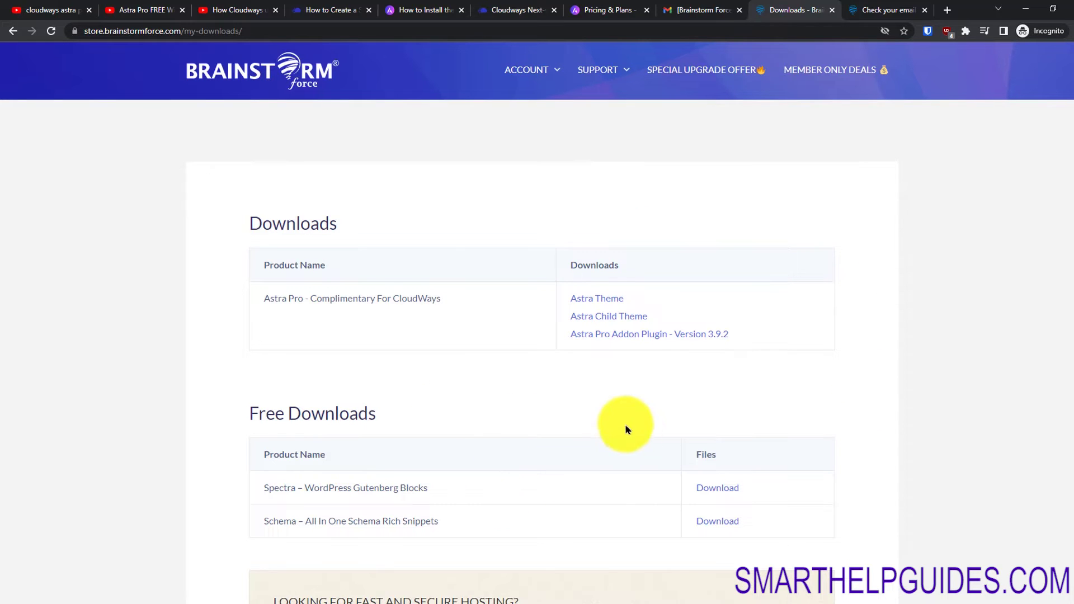
scroll(1063, 358, down, 4)
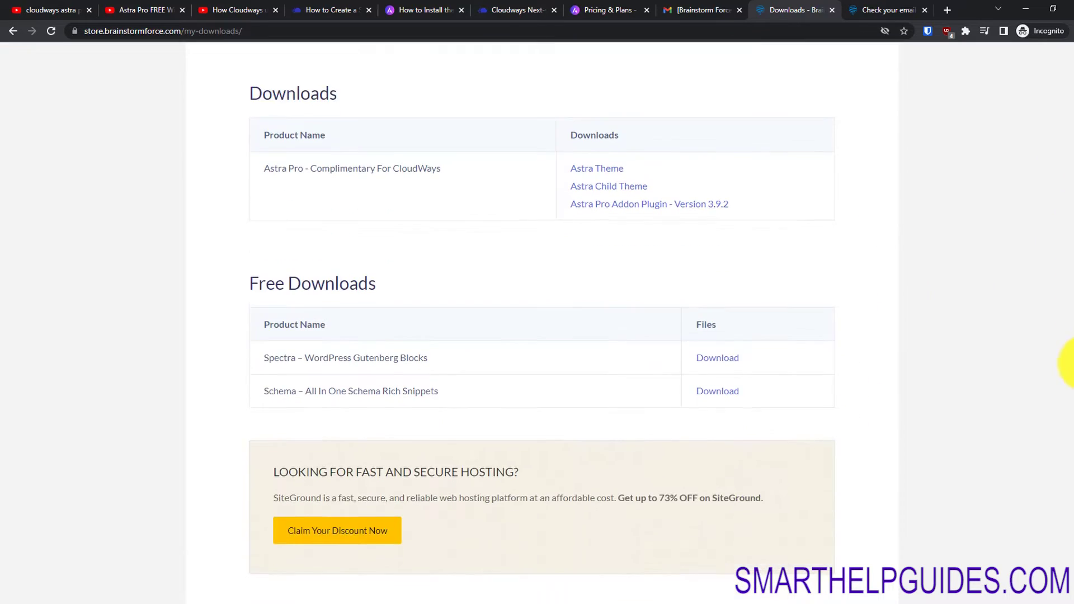
scroll(1063, 323, up, 4)
mouse_move(530, 70)
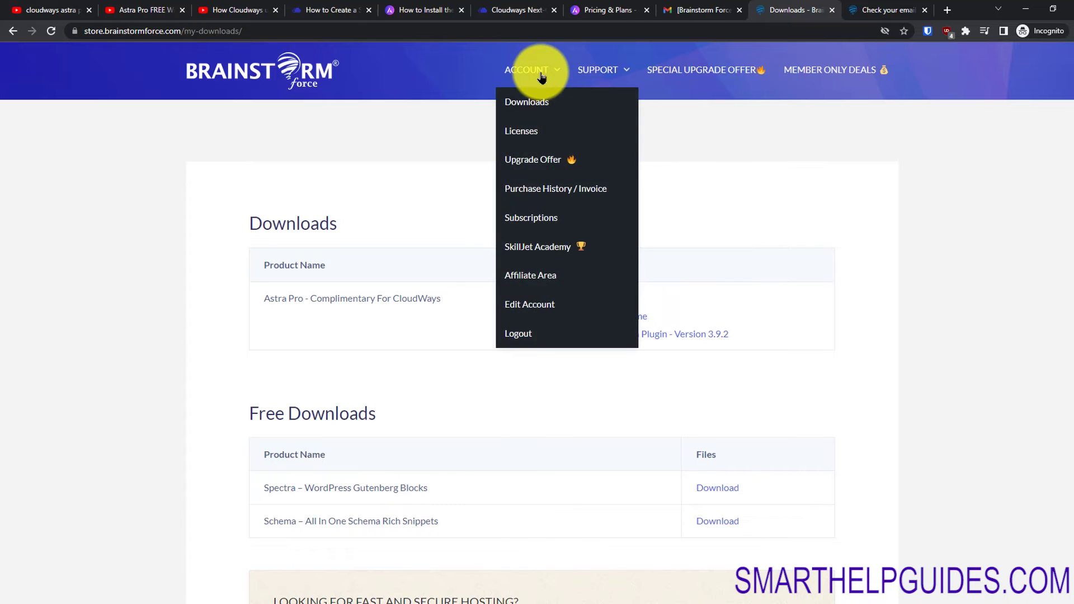
click(526, 139)
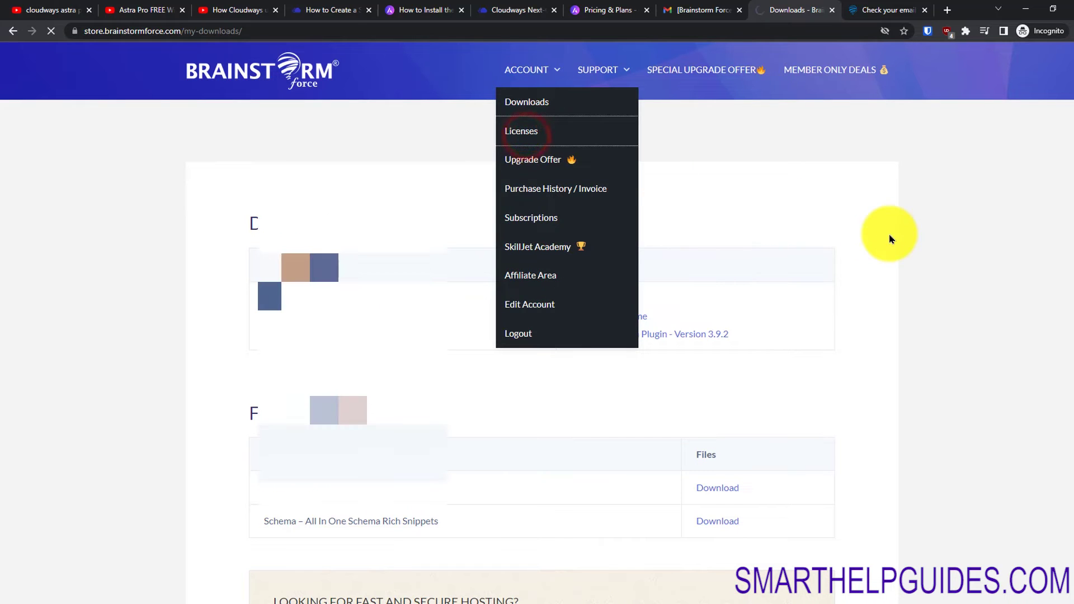
scroll(1061, 307, down, 3)
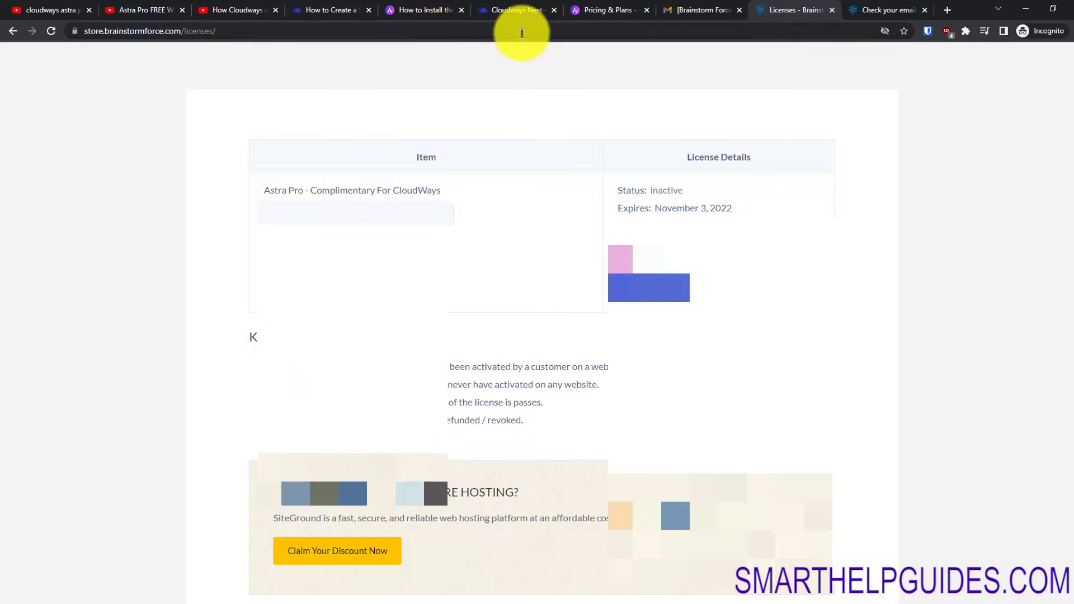
click(519, 15)
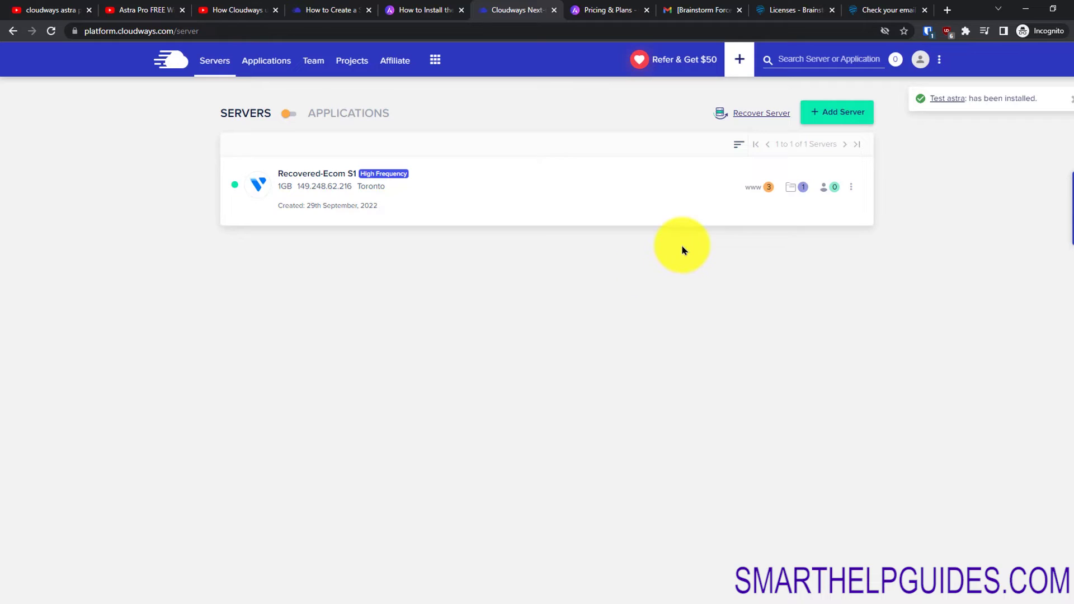
Open the Test astra application's WordPress admin panel from the server's application list
click(753, 187)
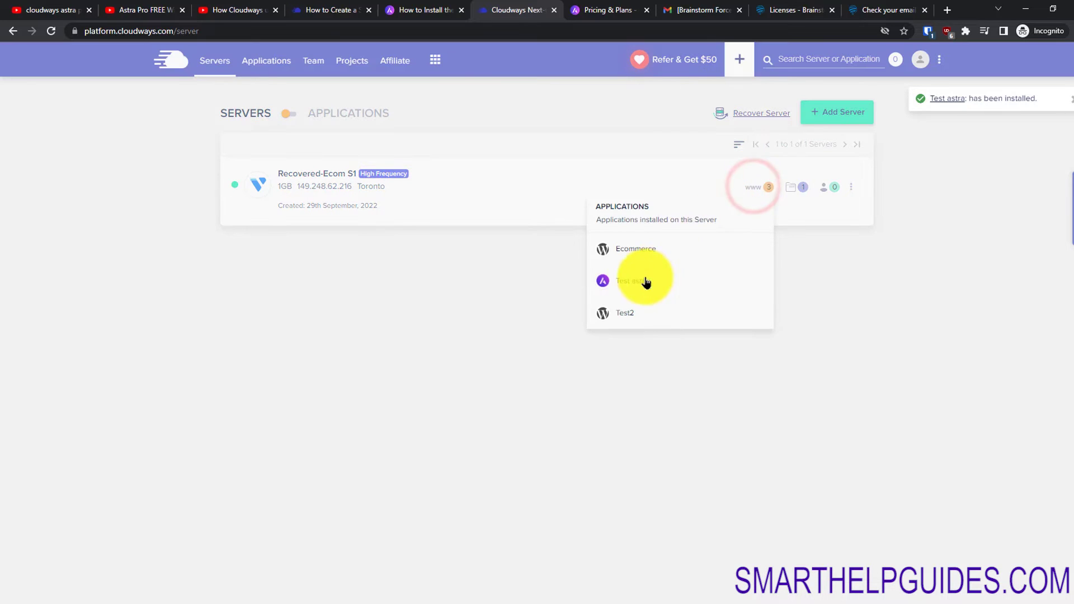
click(631, 280)
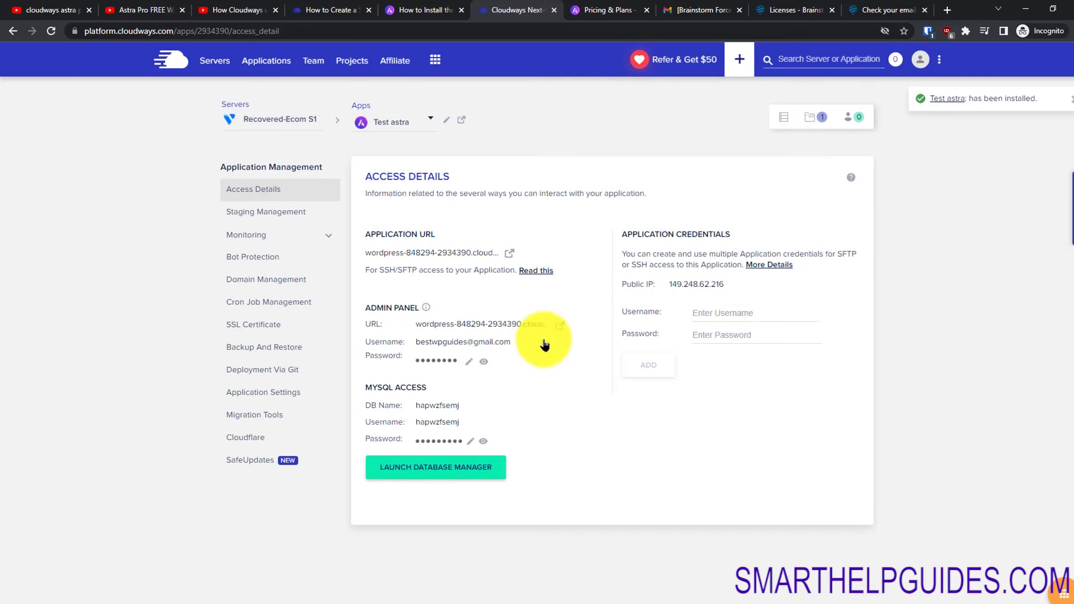
click(559, 325)
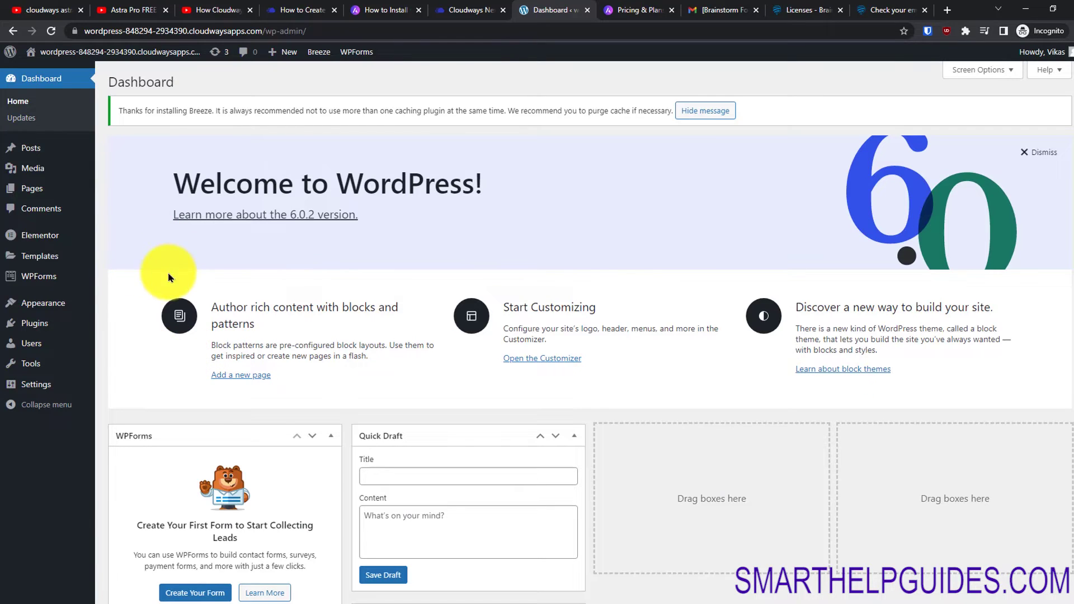
Open Appearance > Astra Options on the Test astra WordPress site
mouse_move(57, 308)
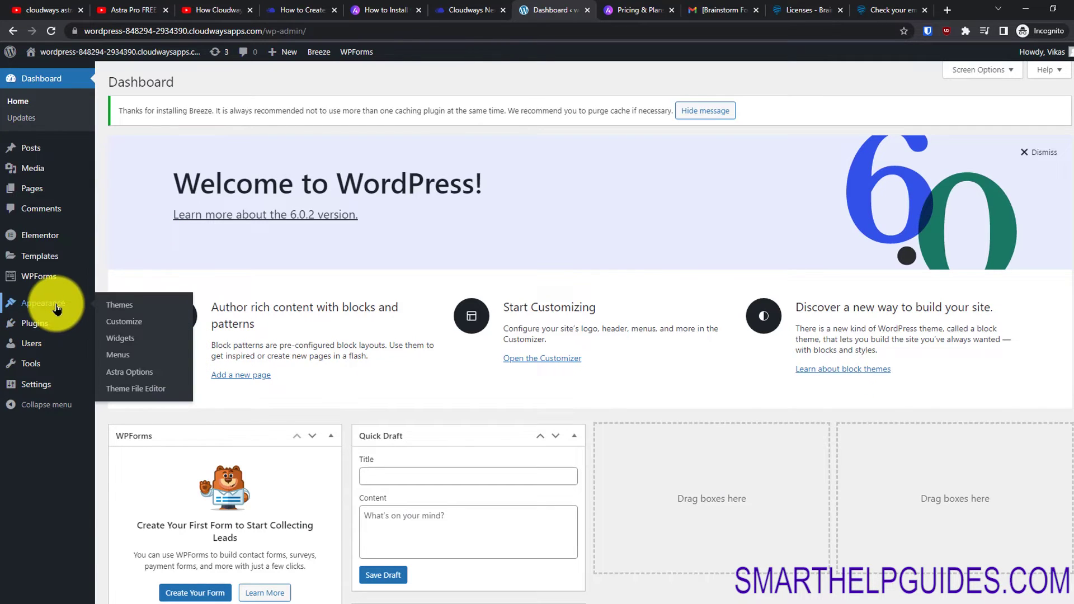
click(124, 372)
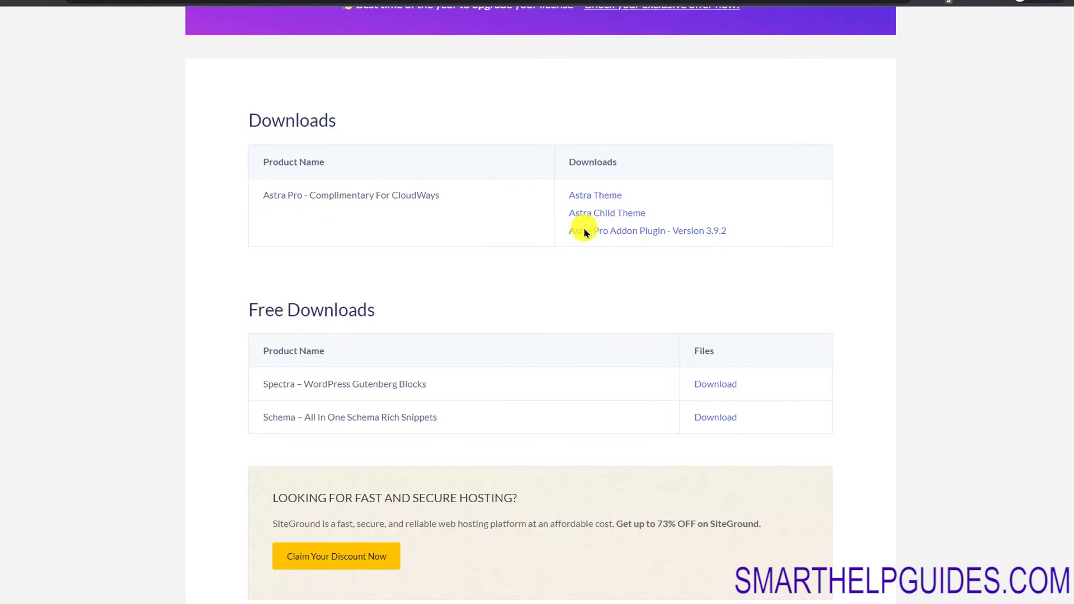
Download the Astra Pro Addon Plugin - Version 3.9.2 zip from the store's Downloads page
click(604, 195)
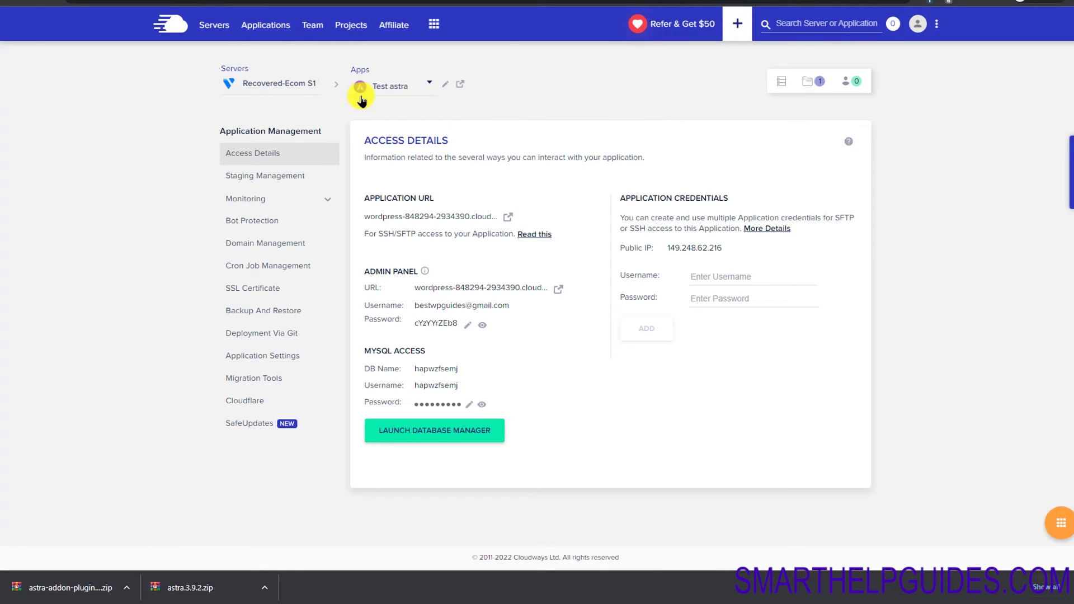
Switch Cloudways access details to the Ecommerce app and open its smartclouds.shop wp-admin URL
click(416, 79)
click(395, 54)
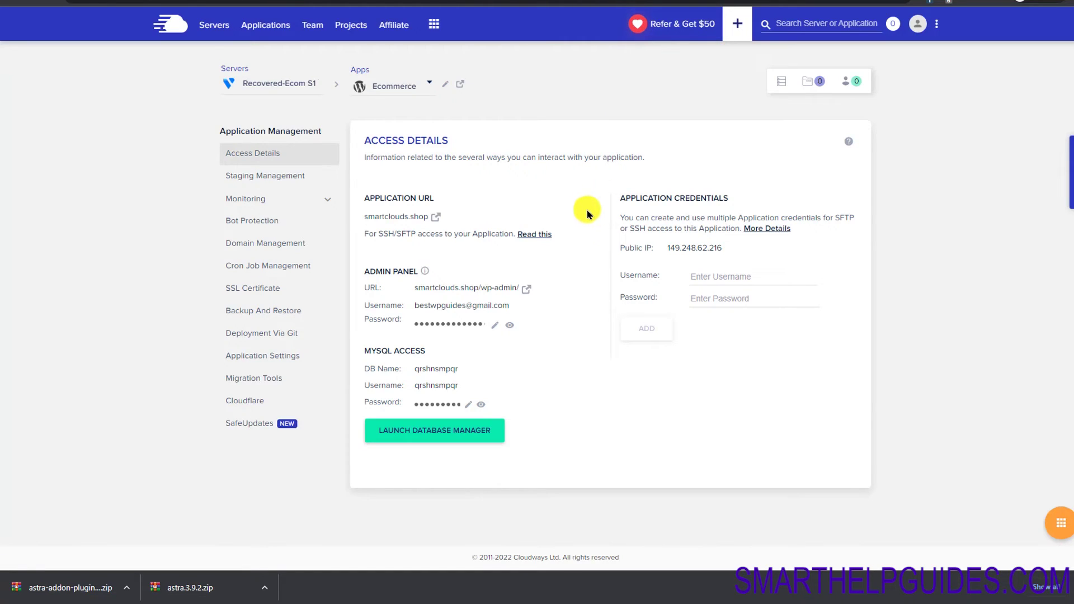
click(529, 288)
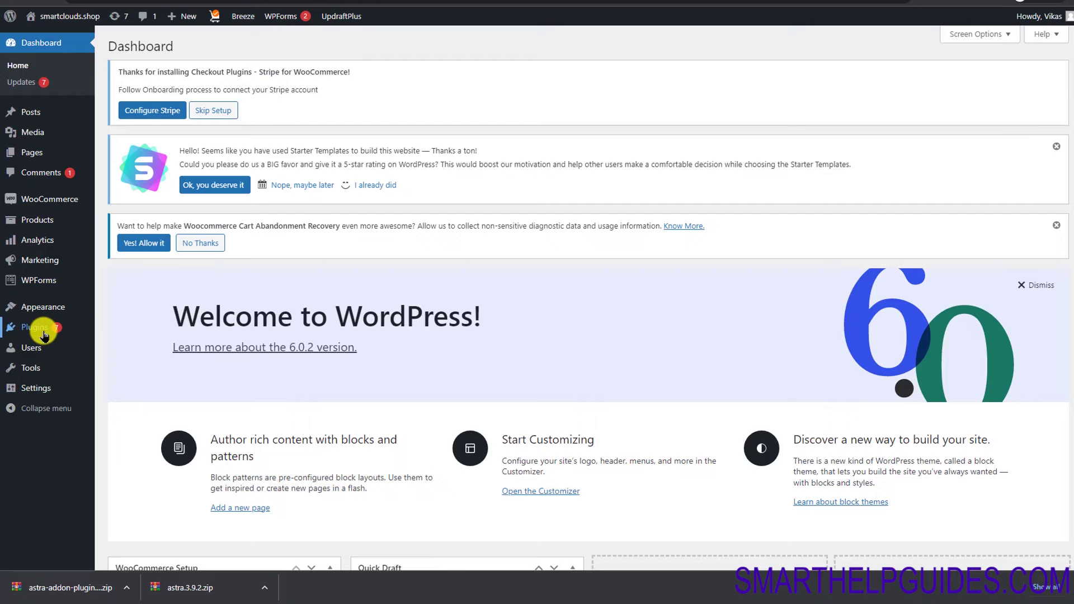
Upload astra-addon-plugin-3.9.2.zip through Plugins > Add New > Upload Plugin and install it
mouse_move(45, 334)
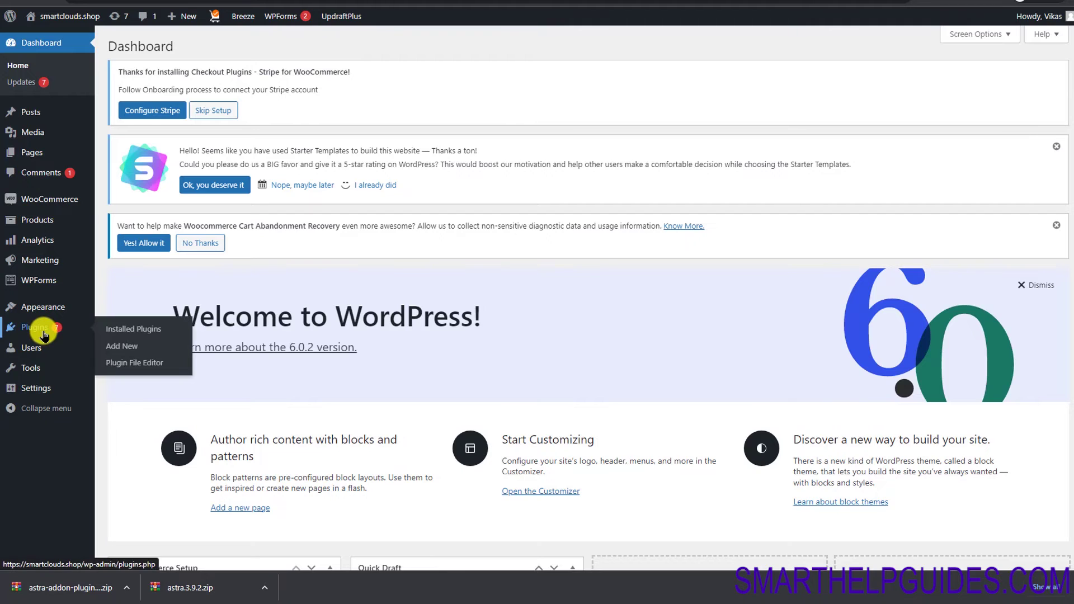
click(125, 347)
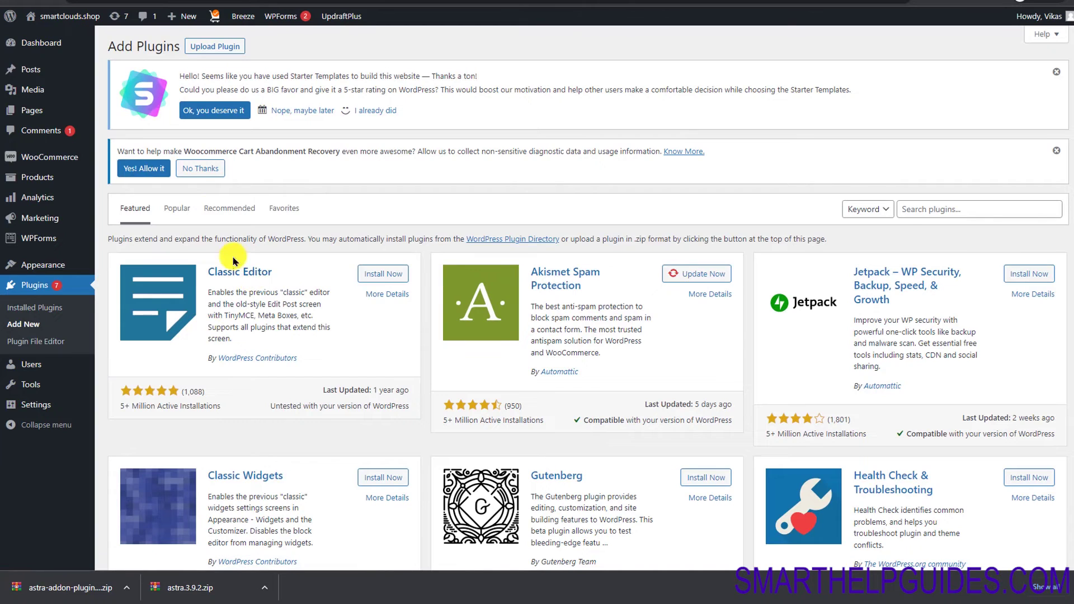
click(226, 46)
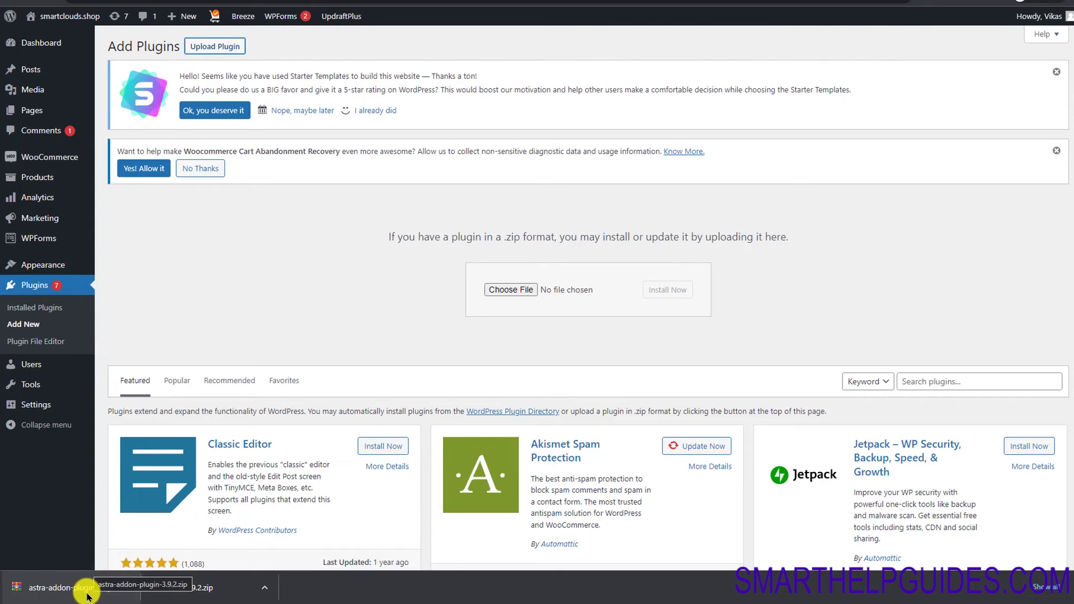
click(753, 3)
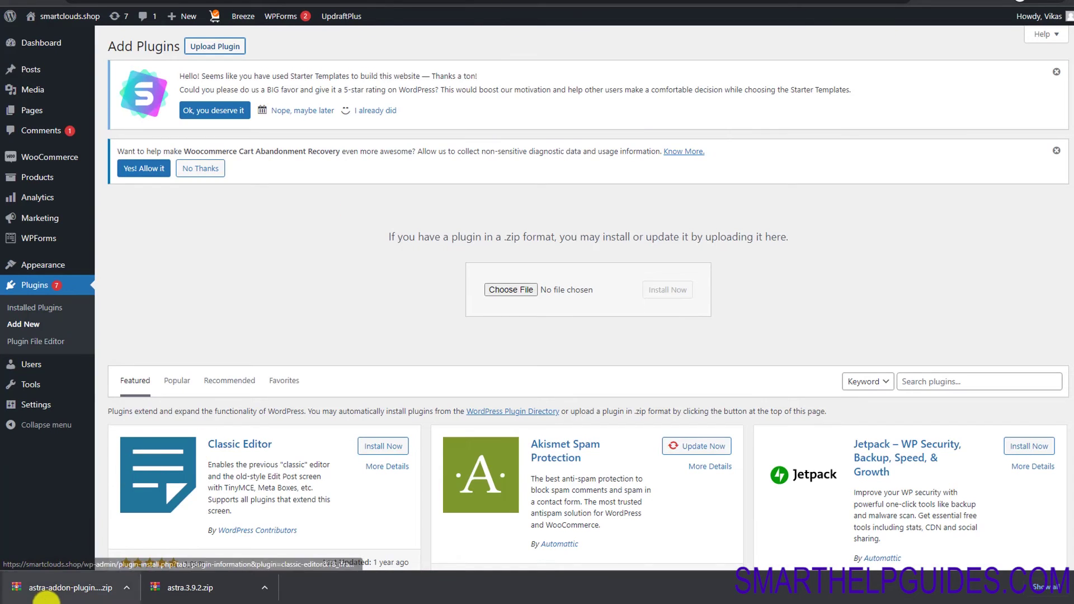
drag(44, 588, 493, 296)
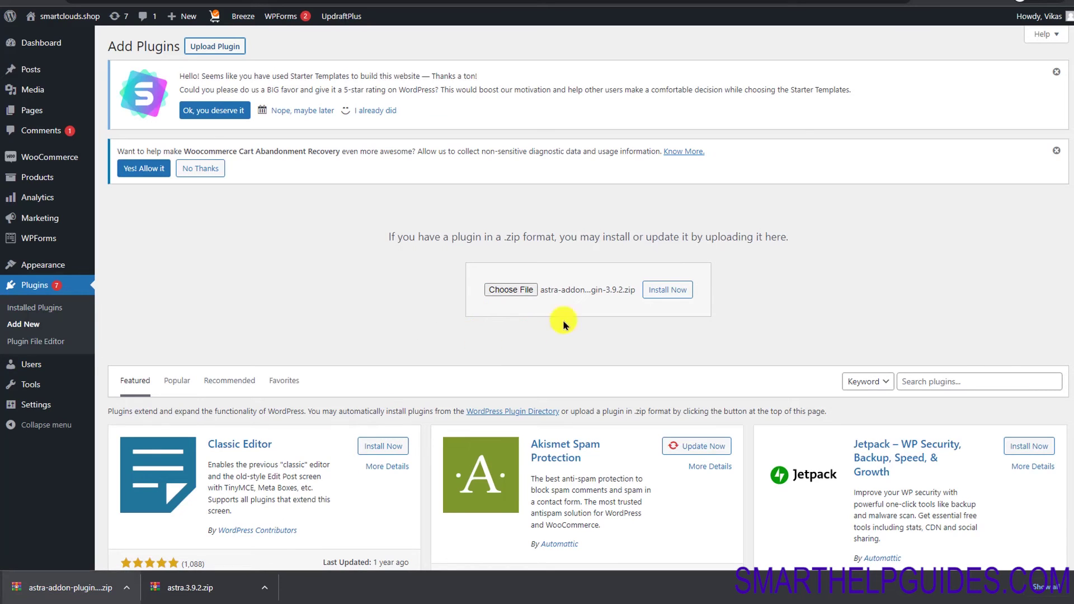
click(656, 291)
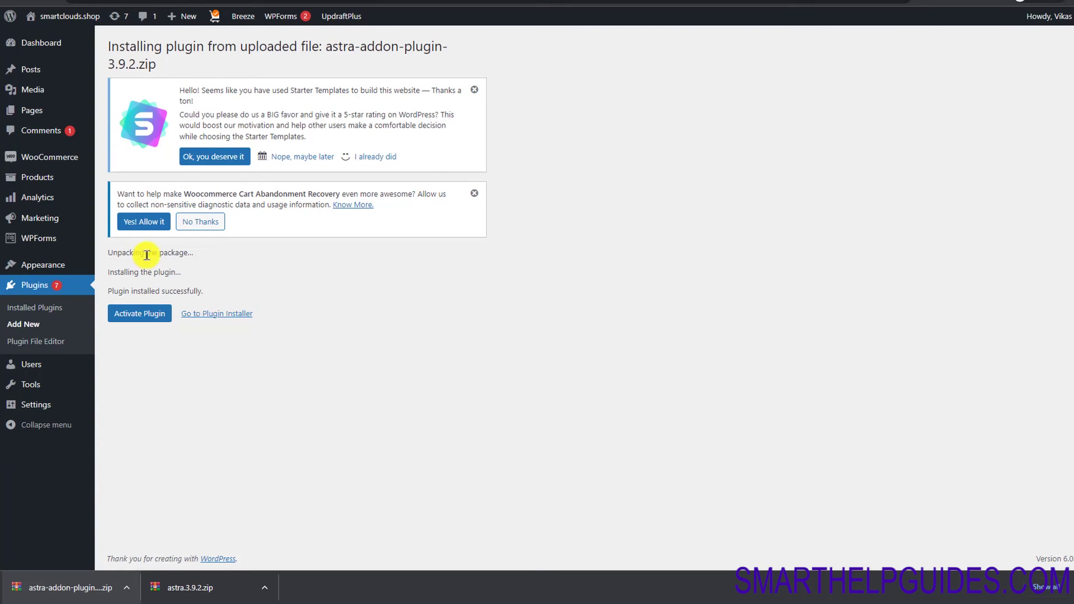
After browsing the Themes and Add New theme pages, activate the installed Astra Pro 3.9.2 plugin
mouse_move(36, 261)
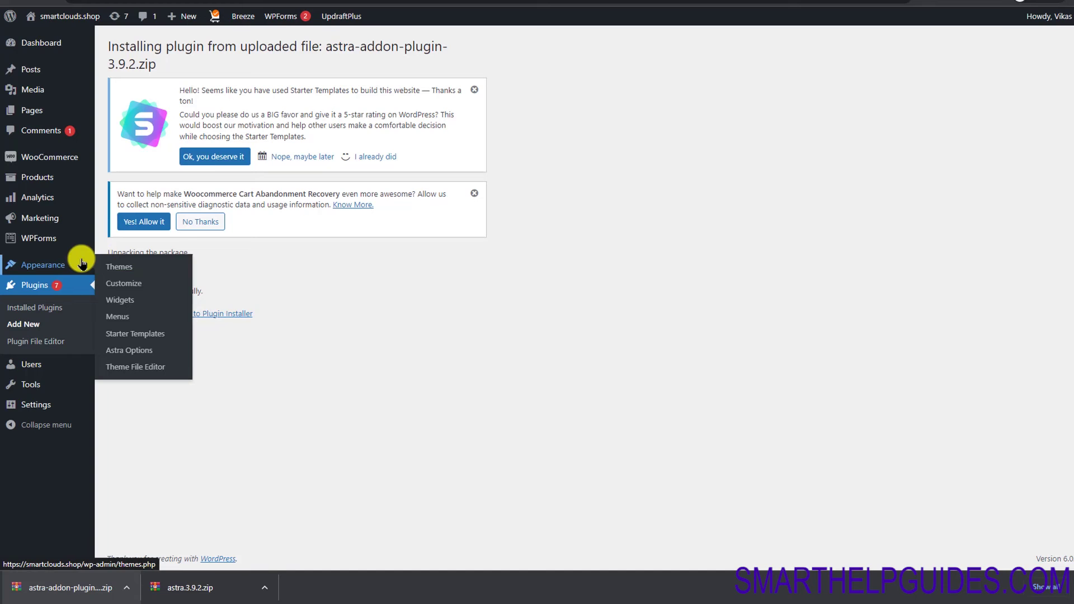
right_click(119, 270)
click(135, 276)
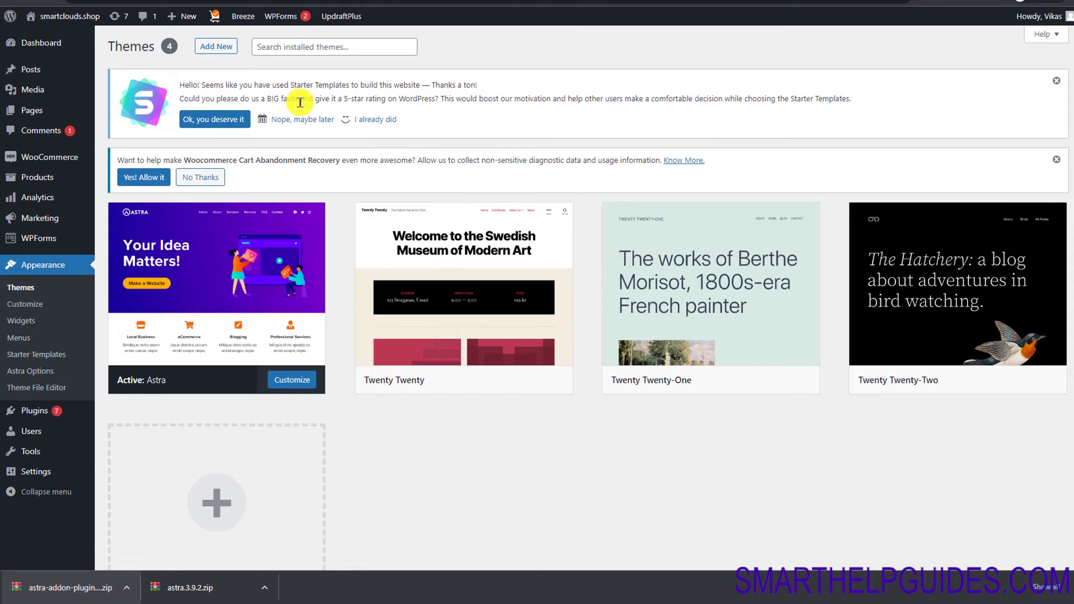
click(227, 484)
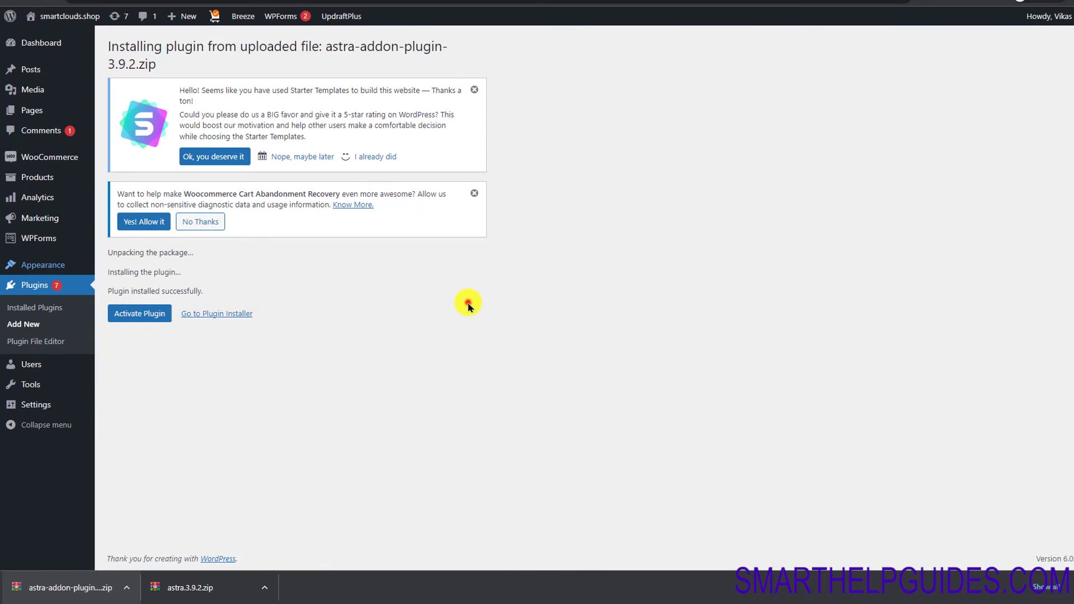
click(468, 302)
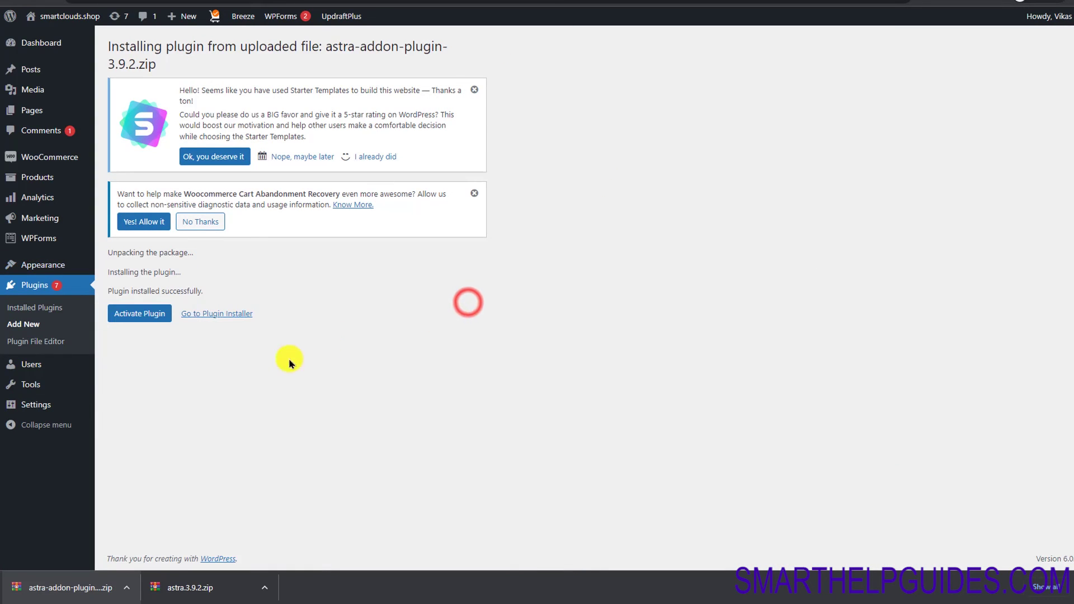
click(134, 315)
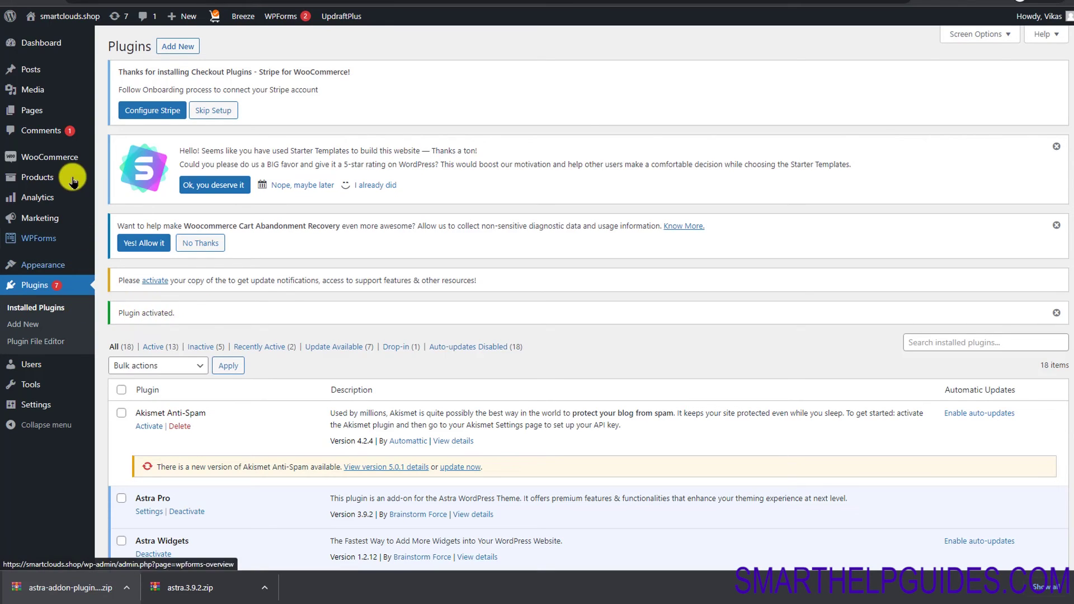
Open Astra Options, where the Astra Pro license field is empty, then return to the store tab
mouse_move(51, 268)
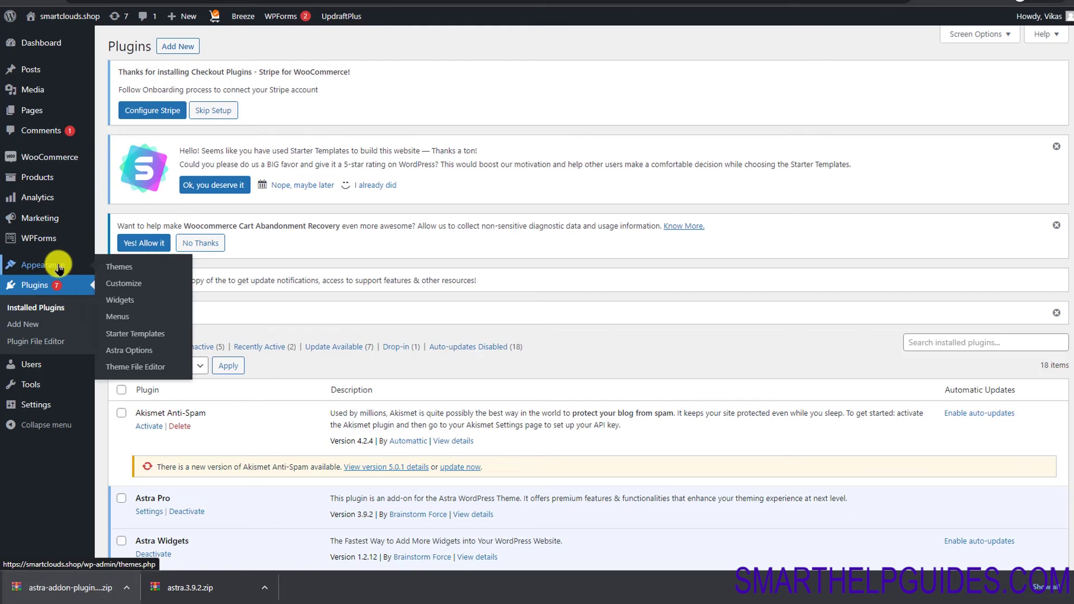
click(129, 350)
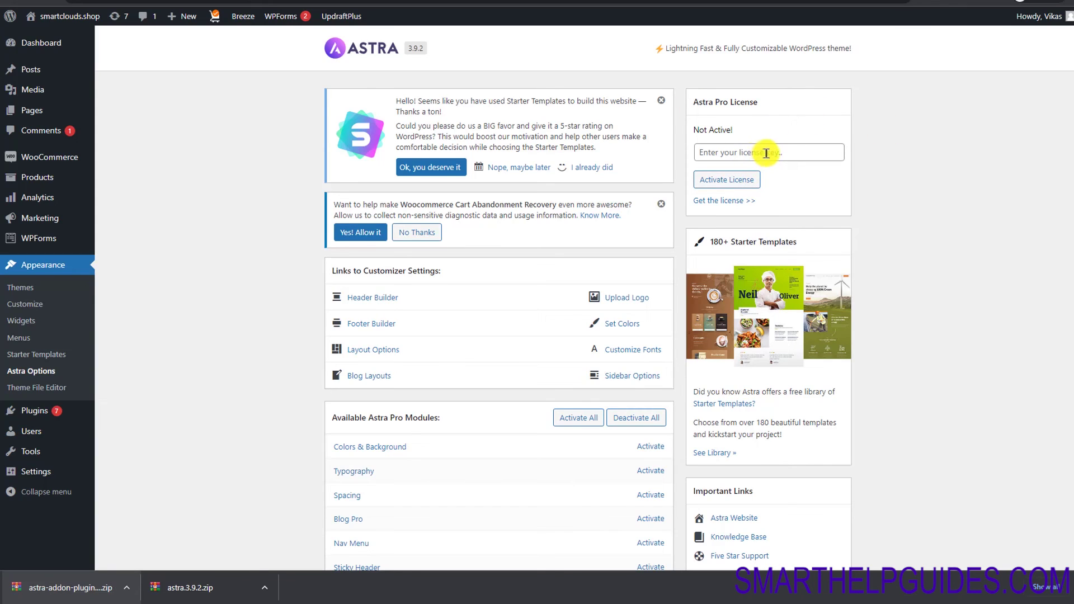
click(742, 148)
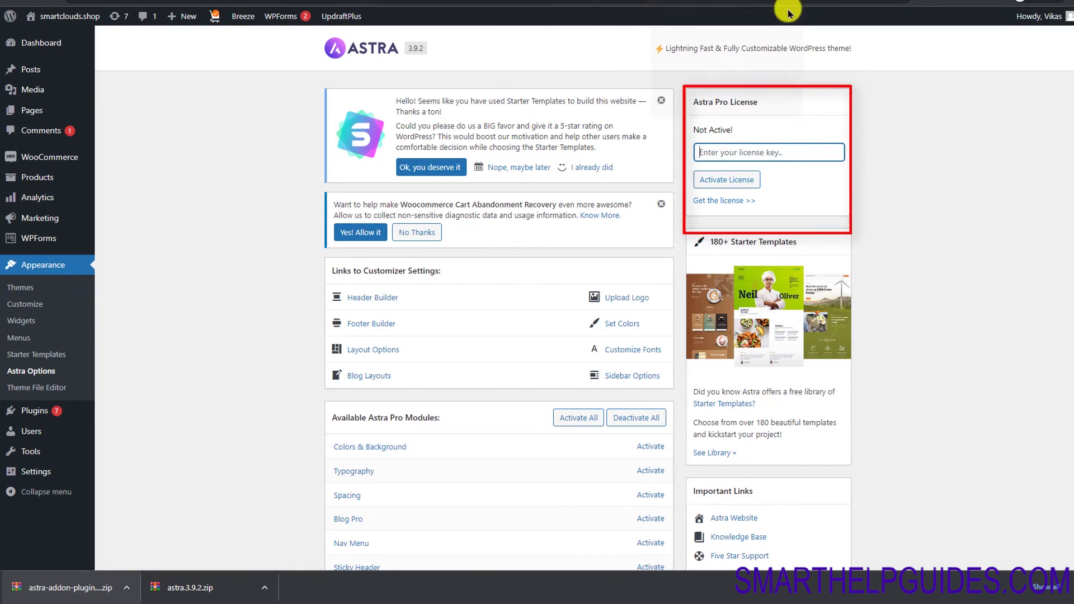
key(ctrl+Tab)
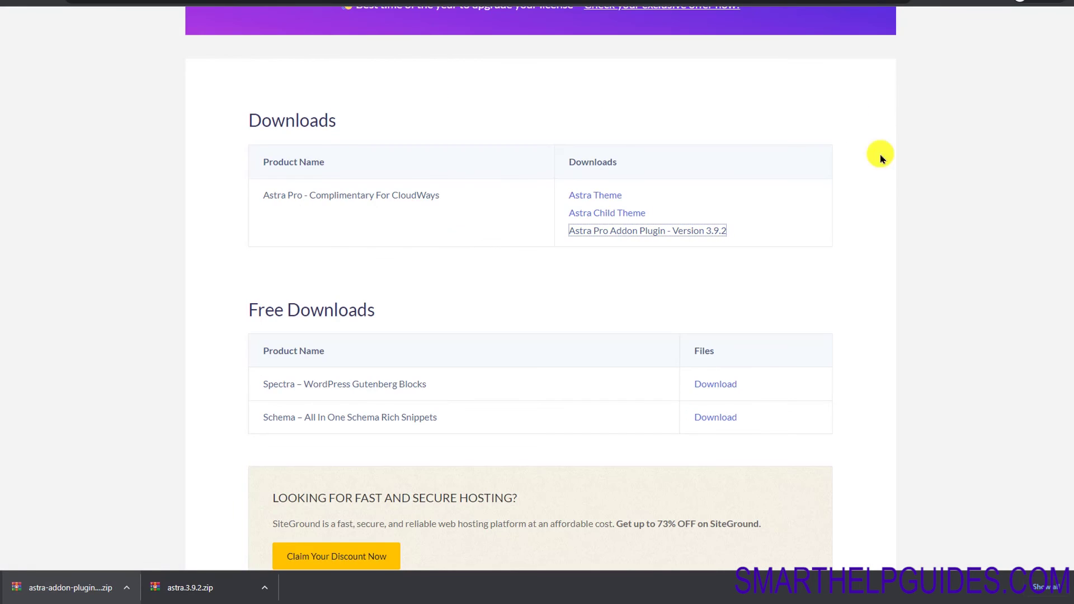
Copy the active Astra Pro license key from the store's Account > Licenses page
scroll(1068, 190, up, 3)
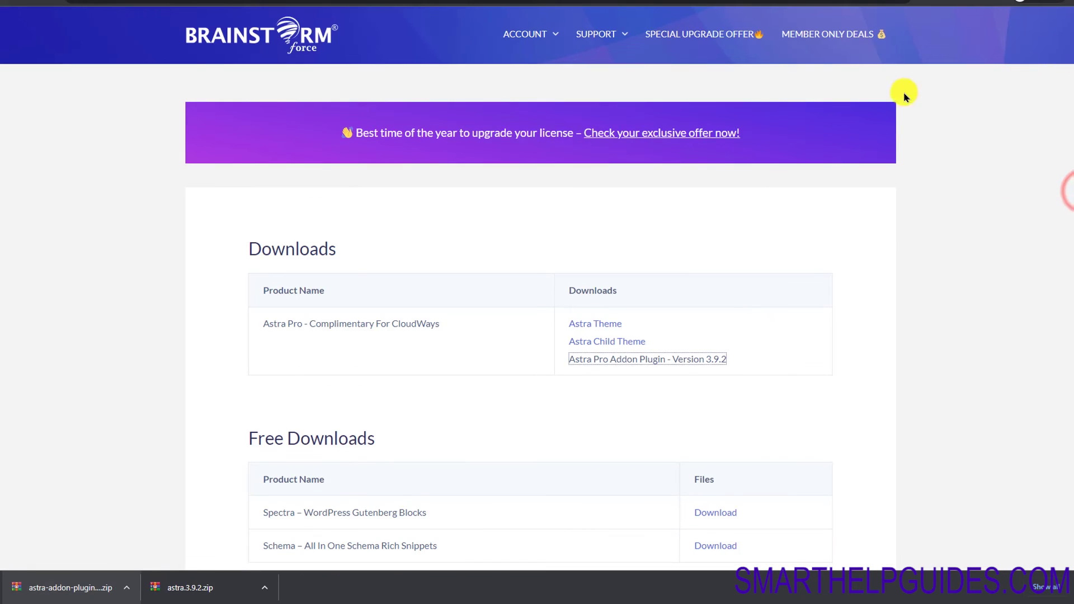
mouse_move(537, 36)
click(530, 95)
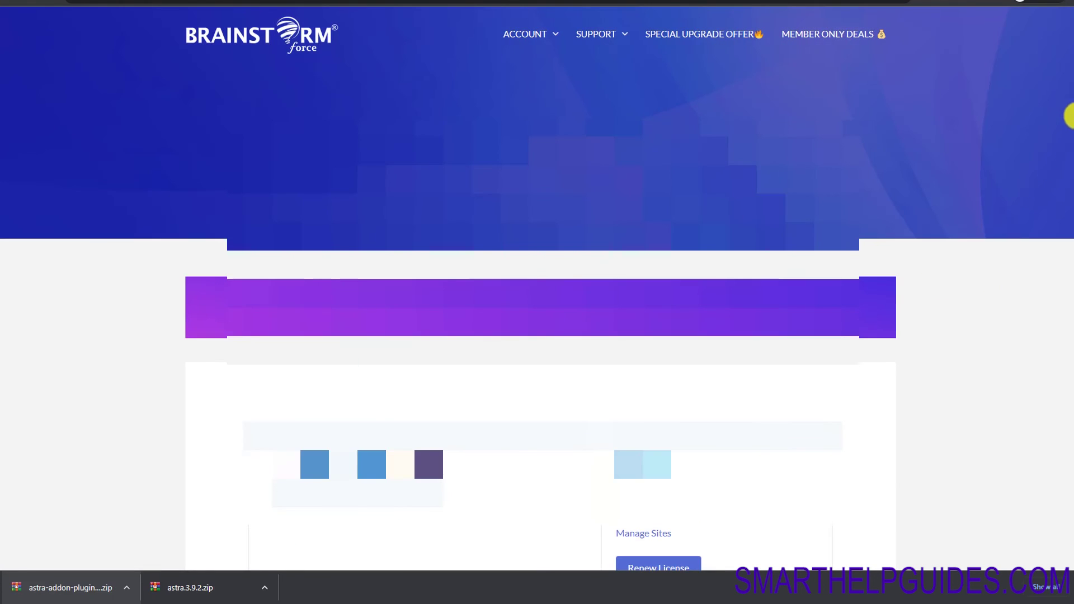
scroll(1071, 126, down, 4)
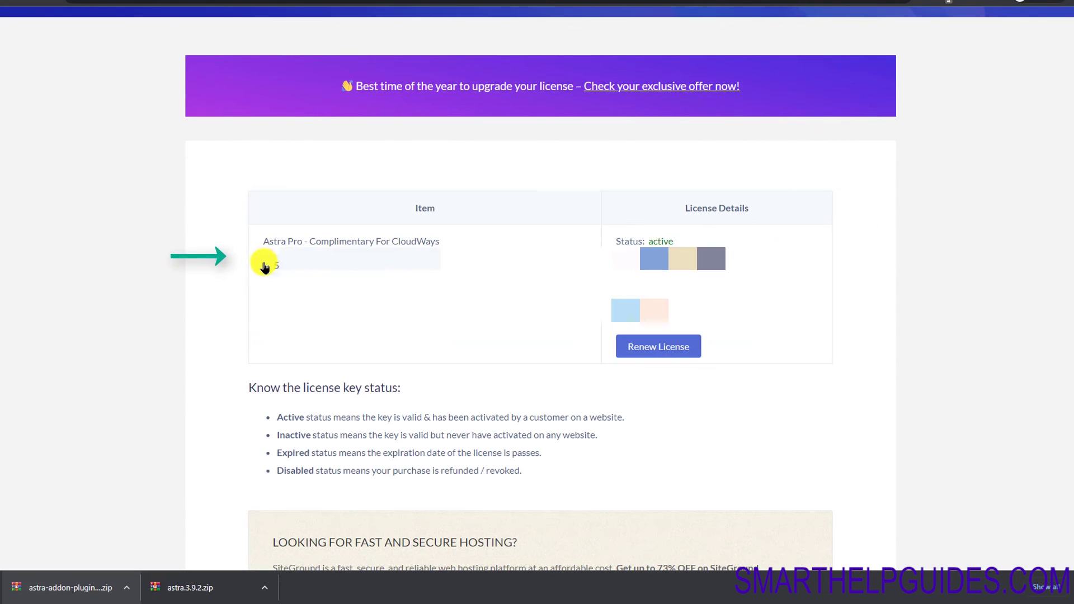
click(271, 263)
double_click(271, 263)
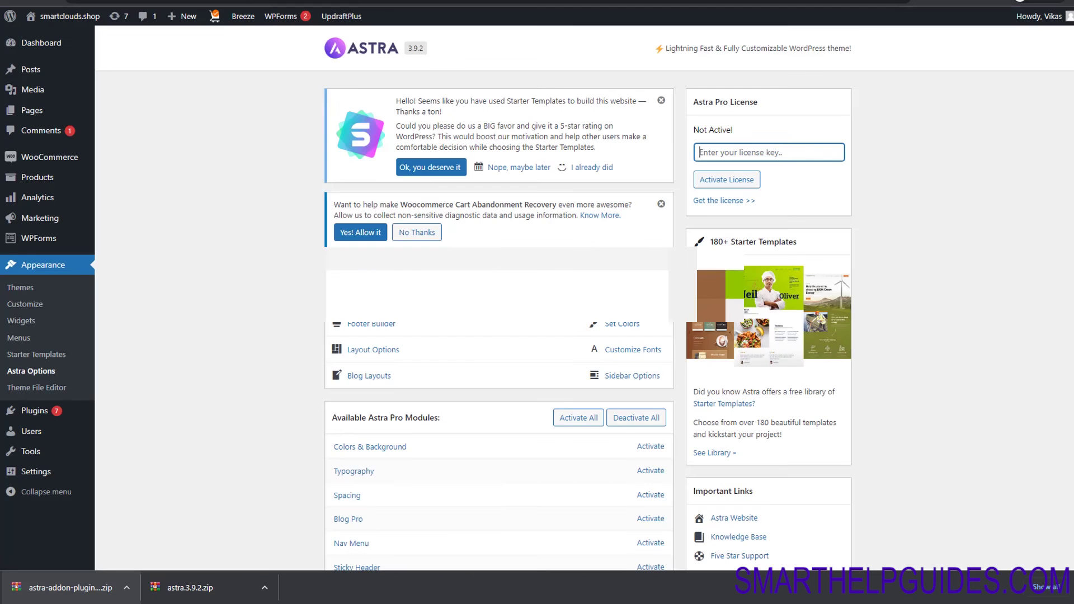
Paste the copied key into the Astra Pro license field and activate the license
click(771, 161)
key(ctrl+v)
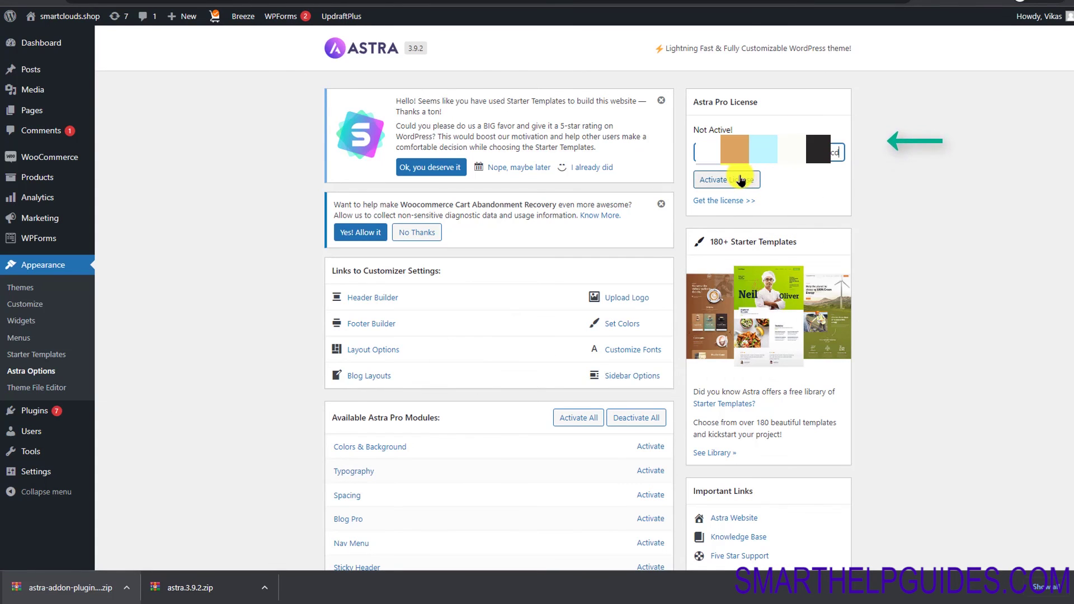
click(741, 180)
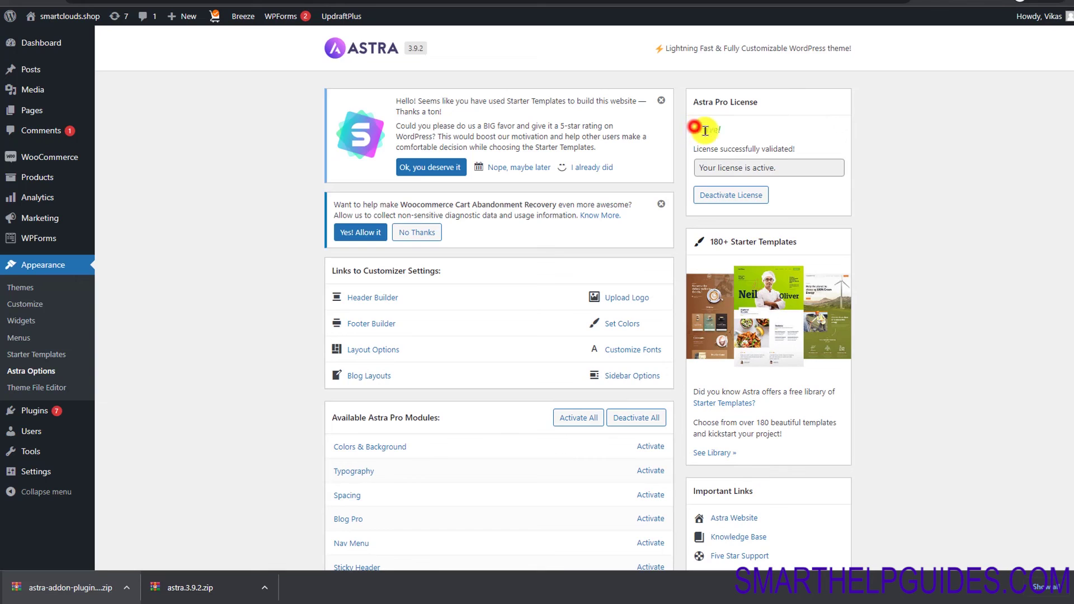
drag(705, 130, 805, 142)
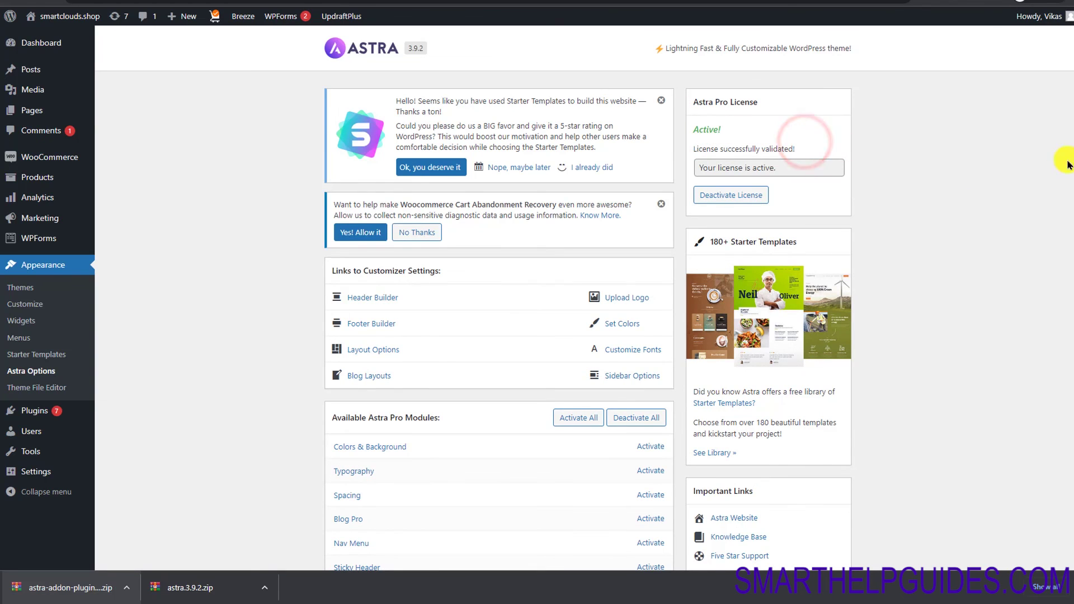
scroll(1063, 246, down, 5)
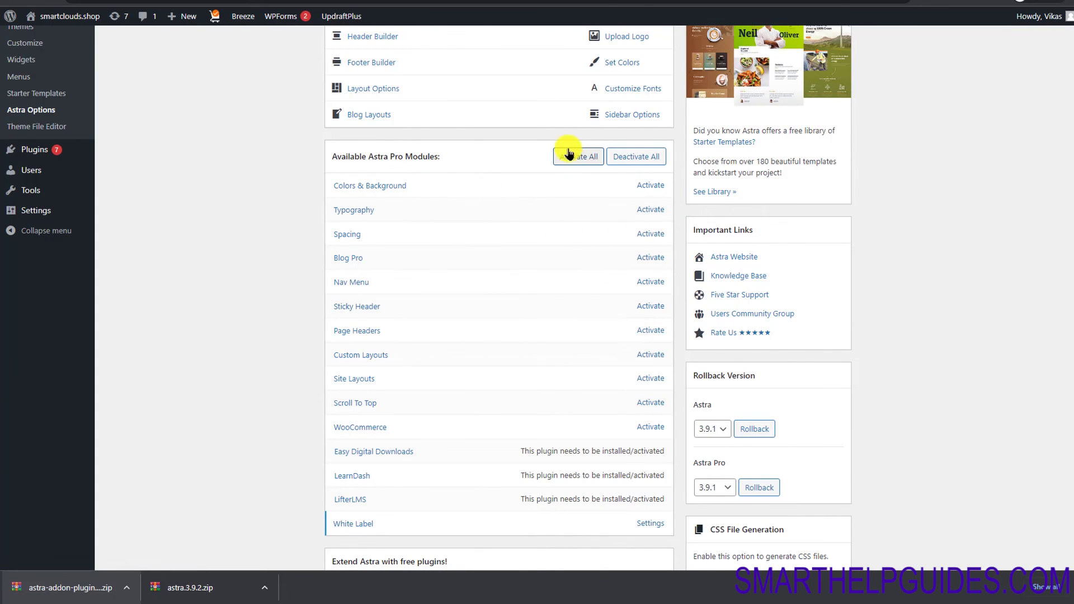
scroll(808, 198, up, 5)
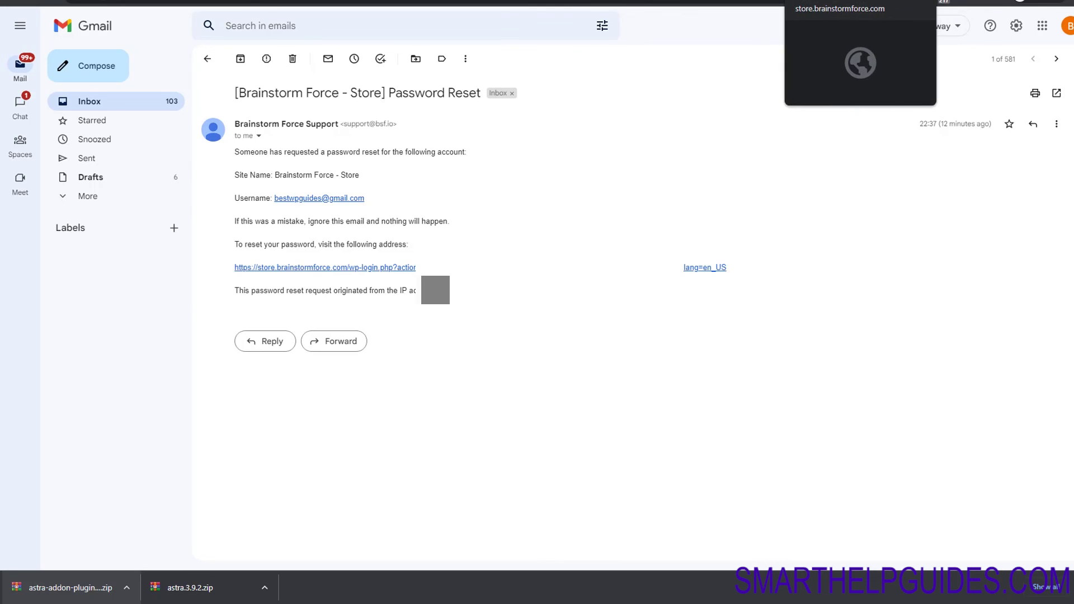
Back in the store tab, open Account > Downloads and scroll to the Astra Pro Addon Plugin 3.9.2 entry
click(855, 3)
scroll(1071, 165, up, 4)
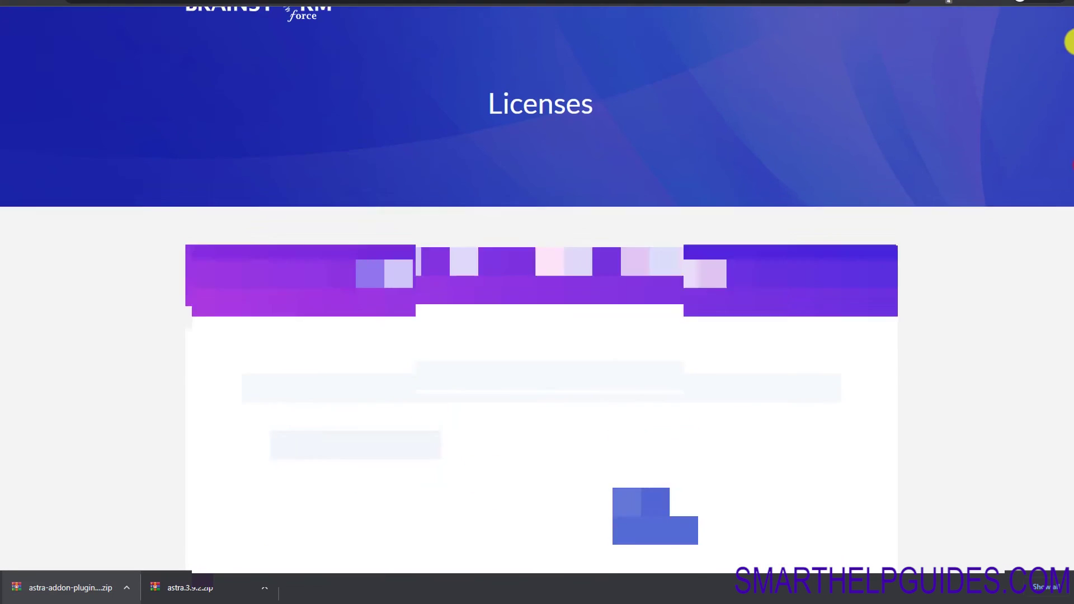
mouse_move(547, 34)
click(531, 70)
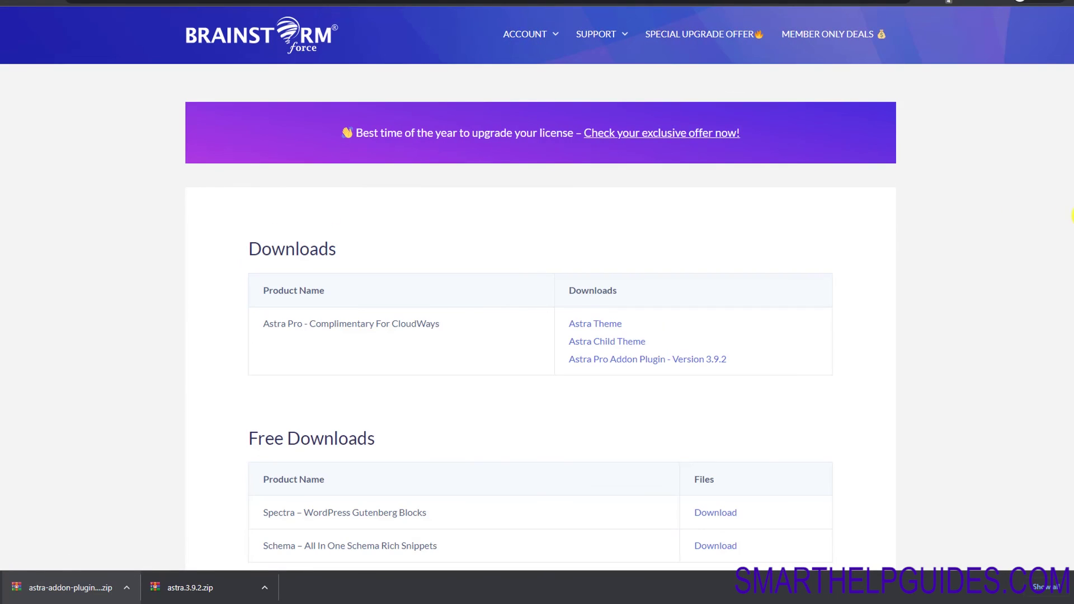
scroll(1071, 216, down, 3)
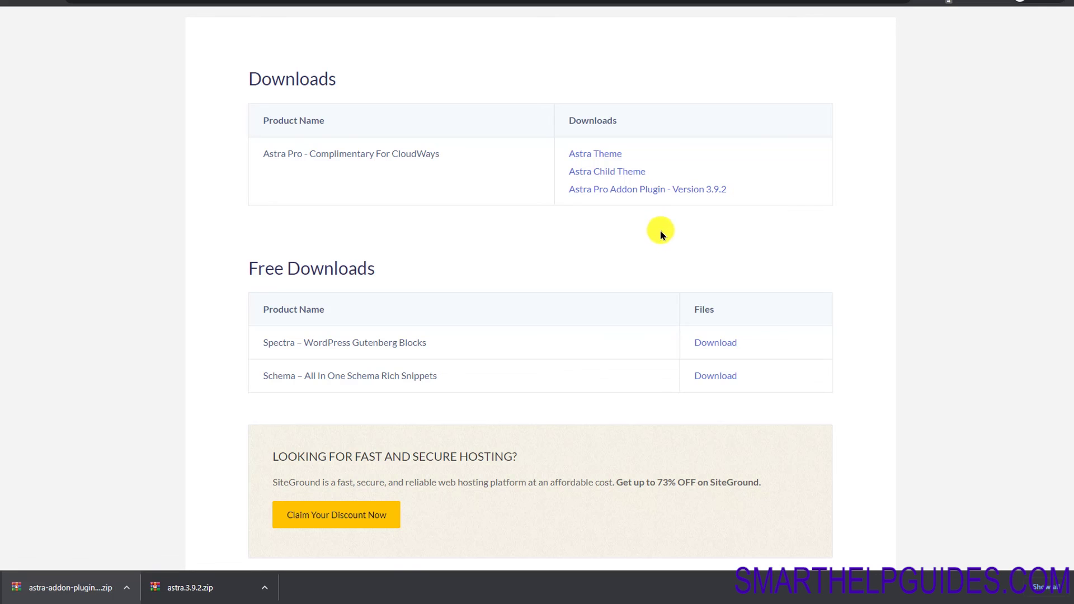